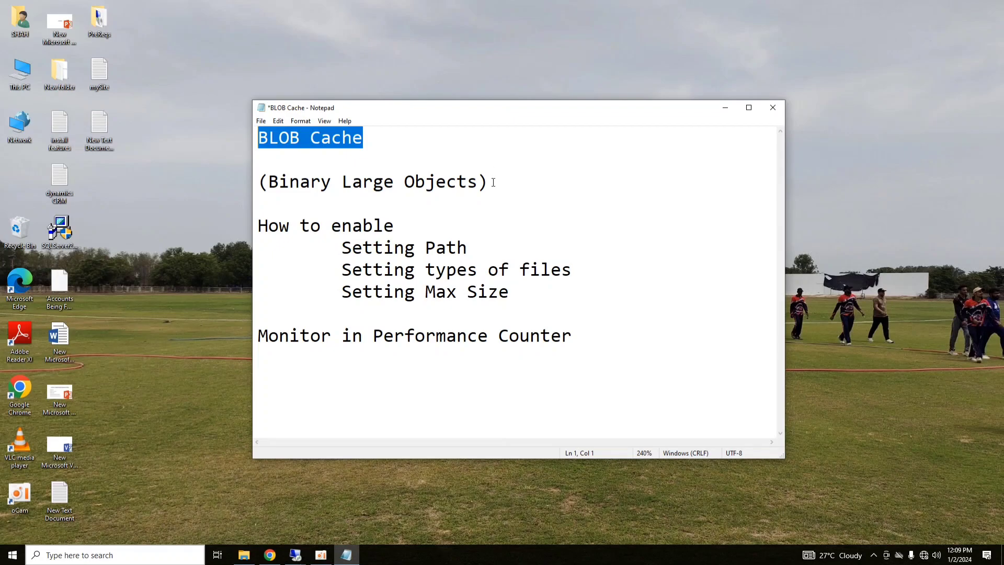
Step: Review the BLOB Cache notes covering the definition, the path, file type and max size settings, and performance counter monitoring
drag(491, 182, 235, 189)
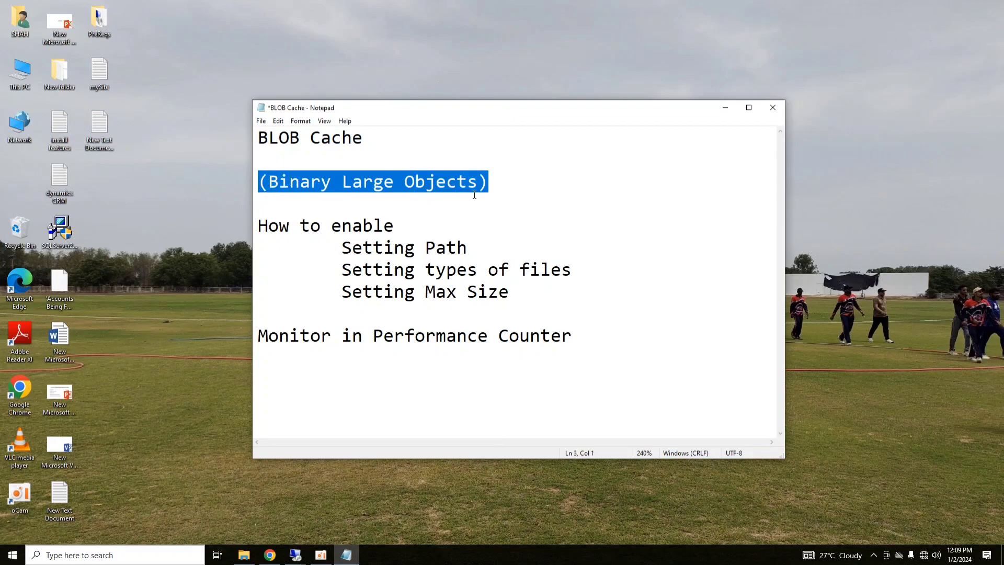
click(474, 212)
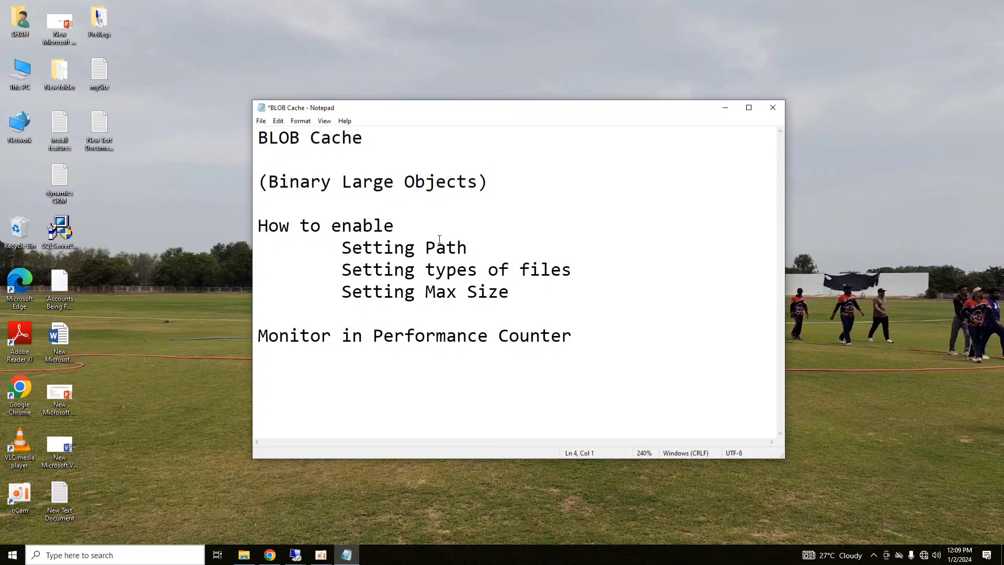
drag(258, 226, 415, 220)
click(432, 217)
drag(342, 247, 468, 247)
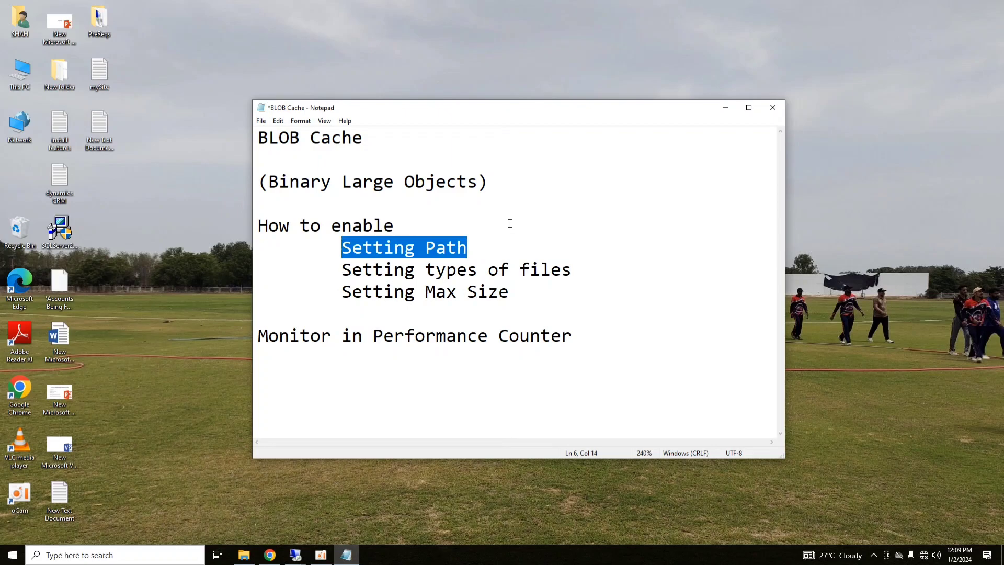
drag(345, 271, 575, 271)
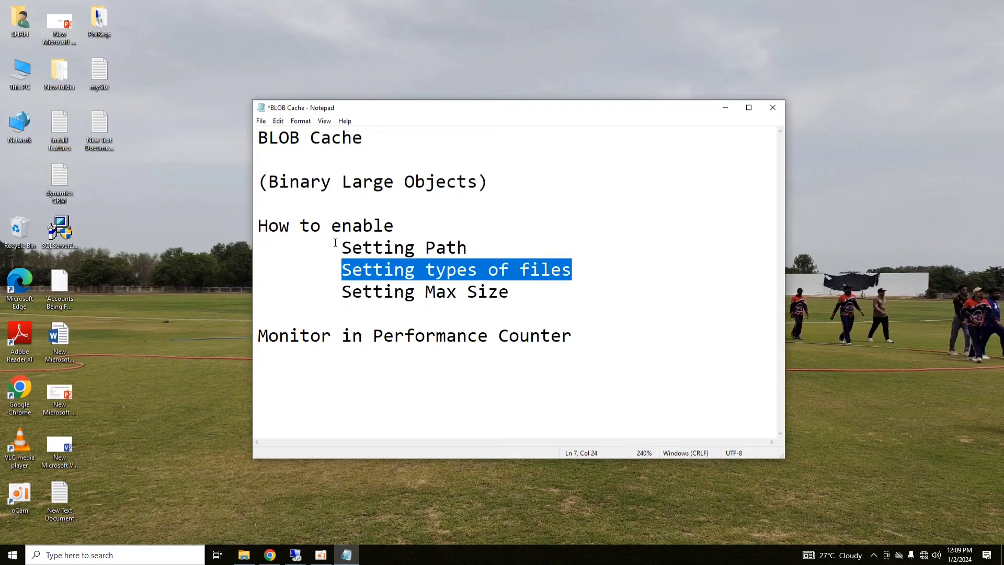
drag(341, 292, 519, 291)
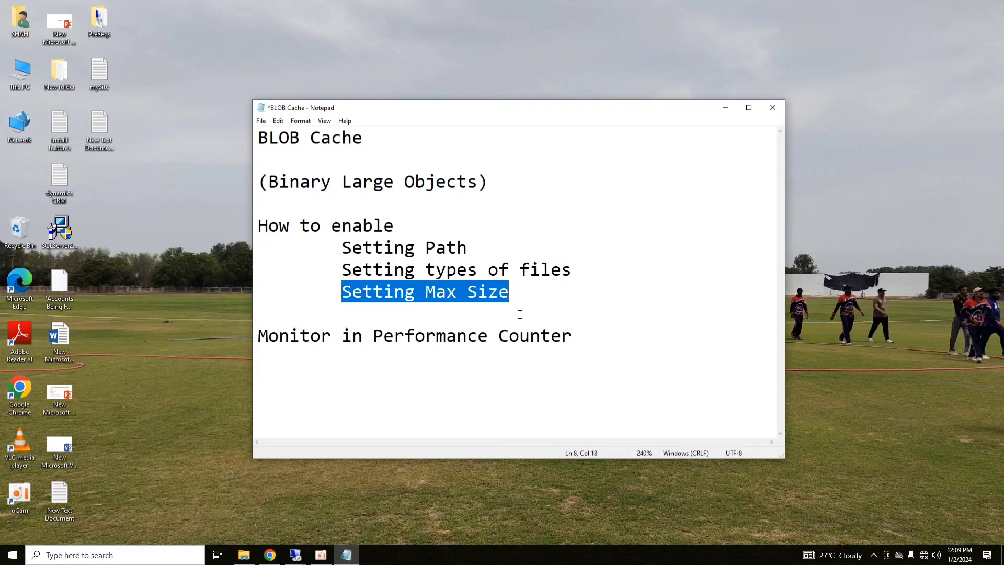
click(336, 320)
drag(262, 335, 568, 355)
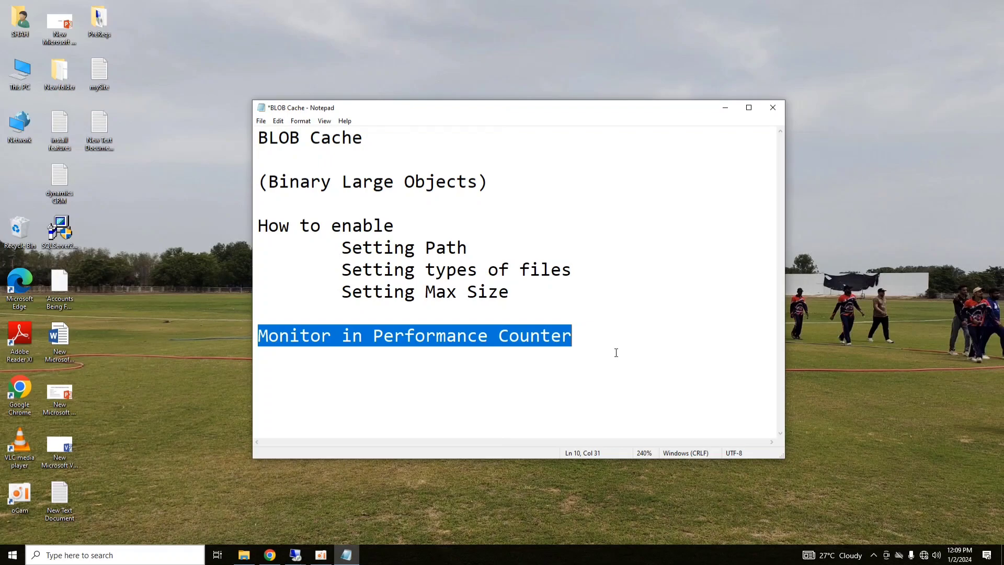
Step: Switch to the 10.20.30.30 Remote Desktop session, show its desktop and close the open IIS Manager and Performance Monitor windows
click(295, 555)
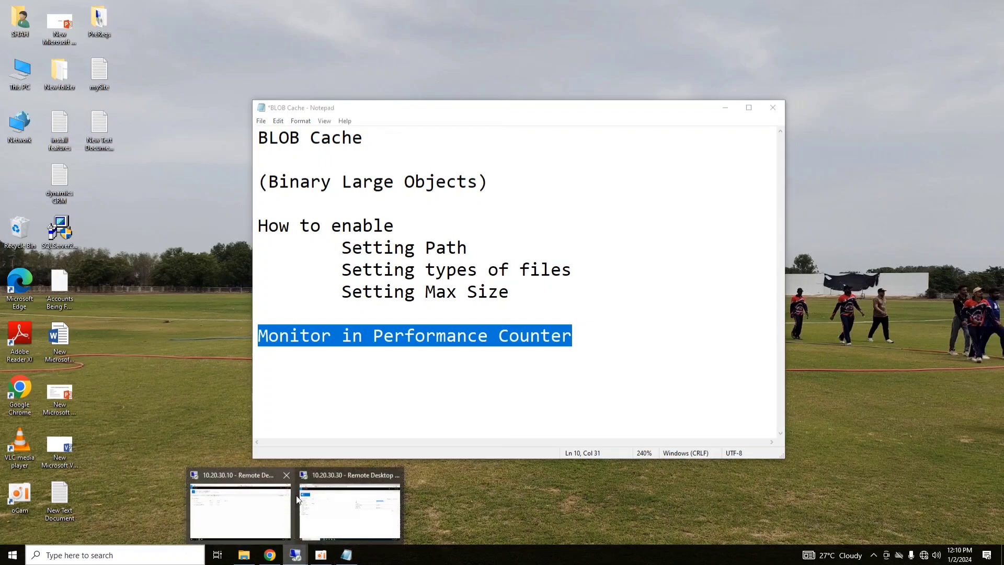
click(350, 520)
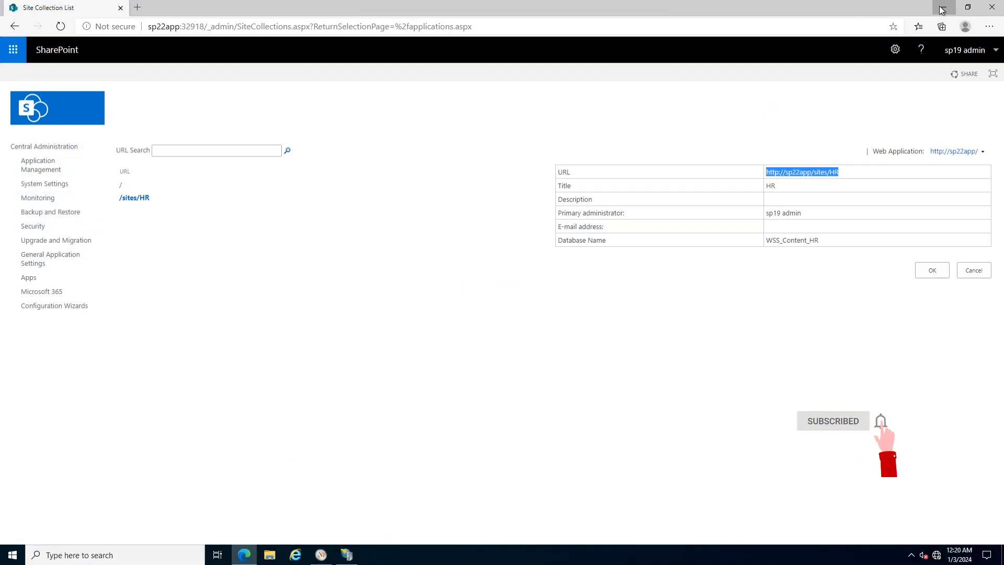
key(super+d)
right_click(426, 285)
click(459, 317)
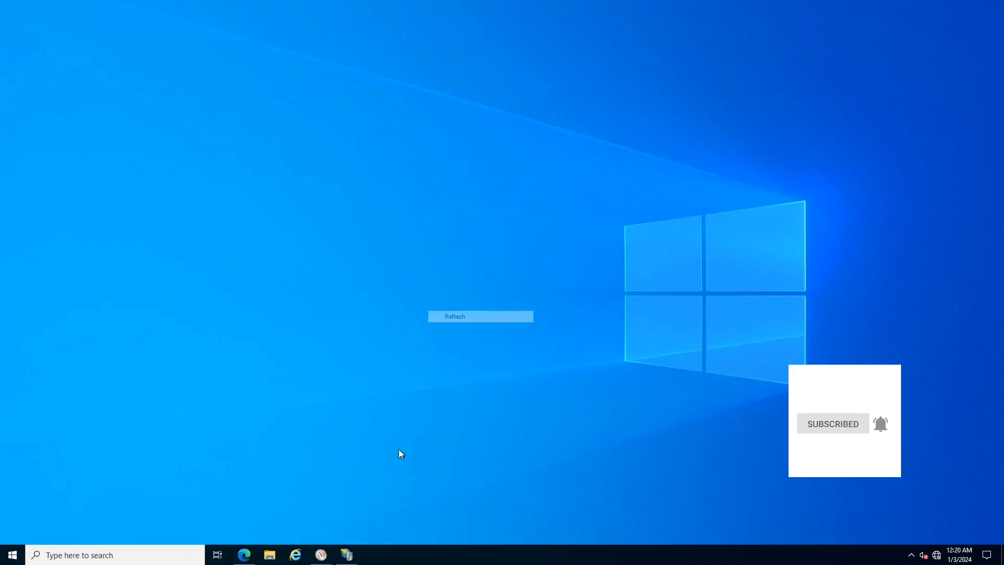
click(347, 555)
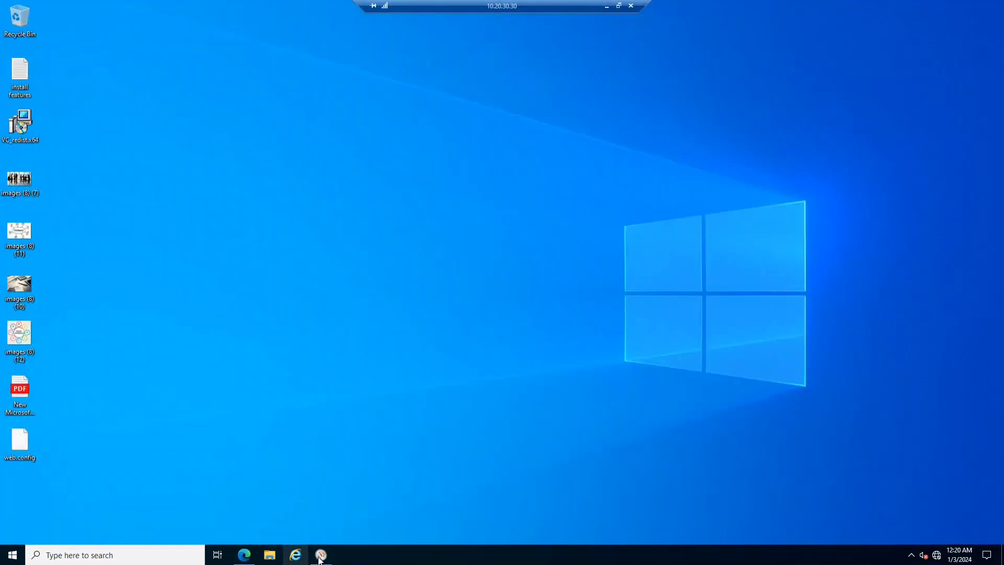
mouse_move(321, 554)
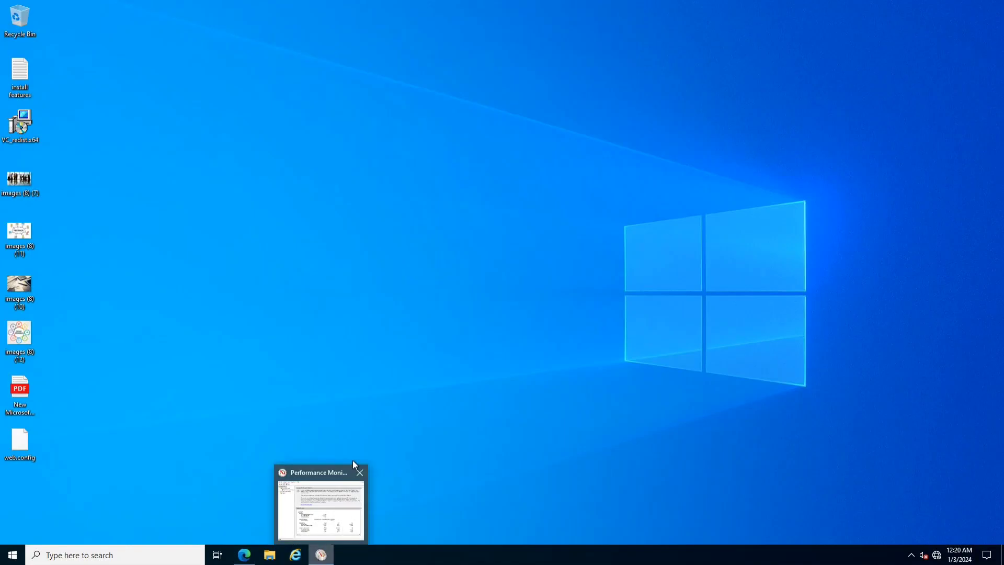
click(361, 473)
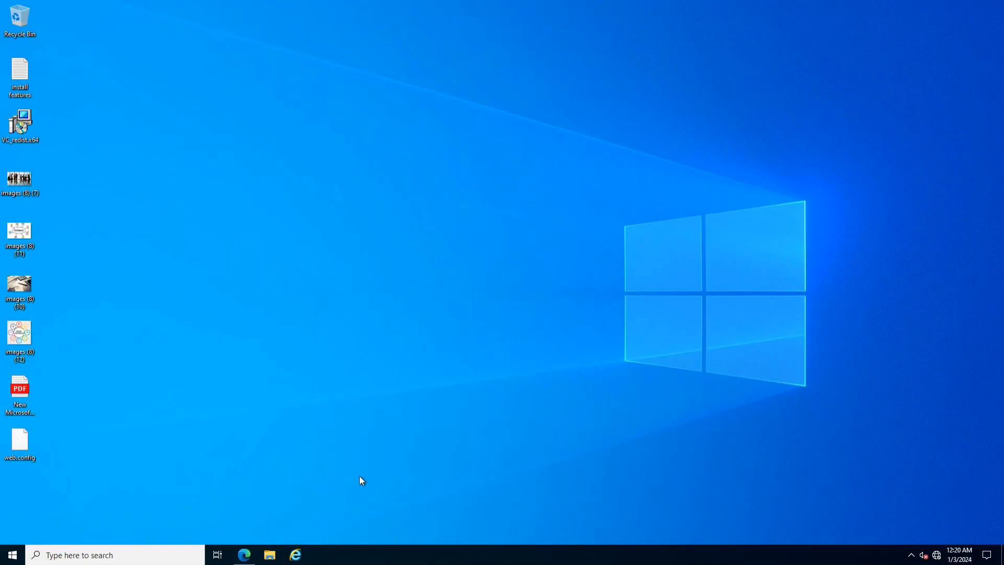
Step: Open IIS Manager and select the SharePoint - 80 site under the SP22APP server's Sites
click(25, 559)
text(iis)
click(186, 274)
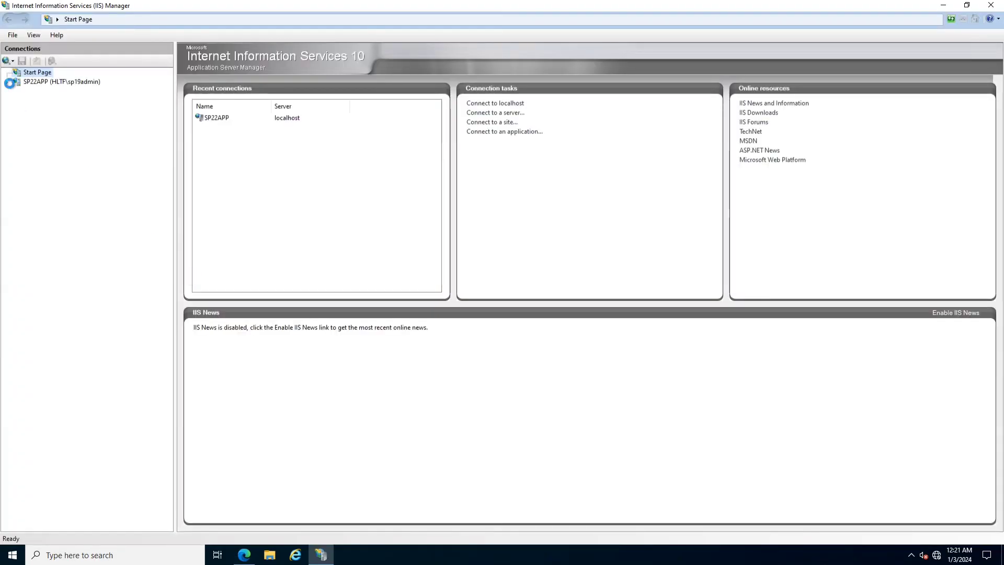
click(9, 83)
click(16, 100)
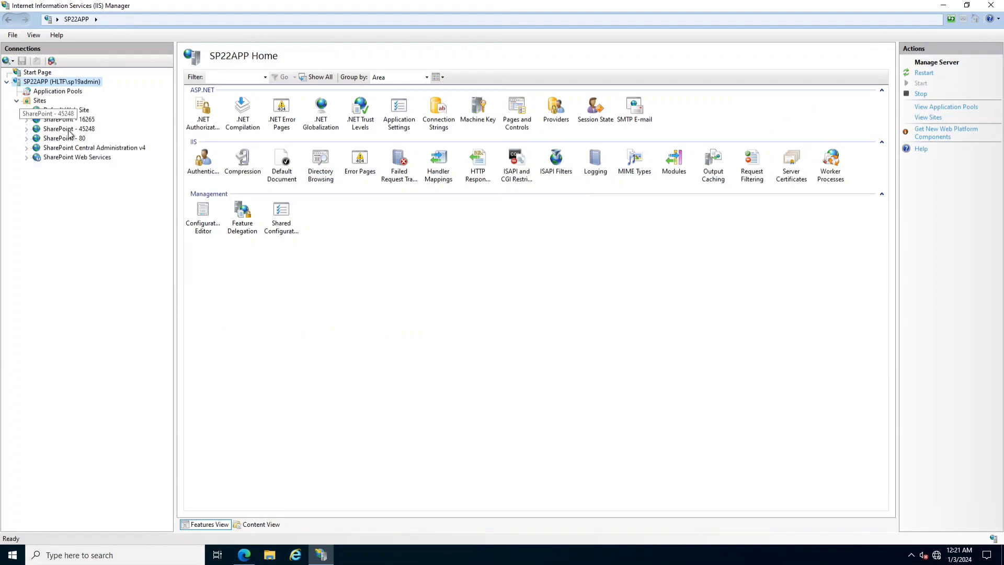
click(78, 139)
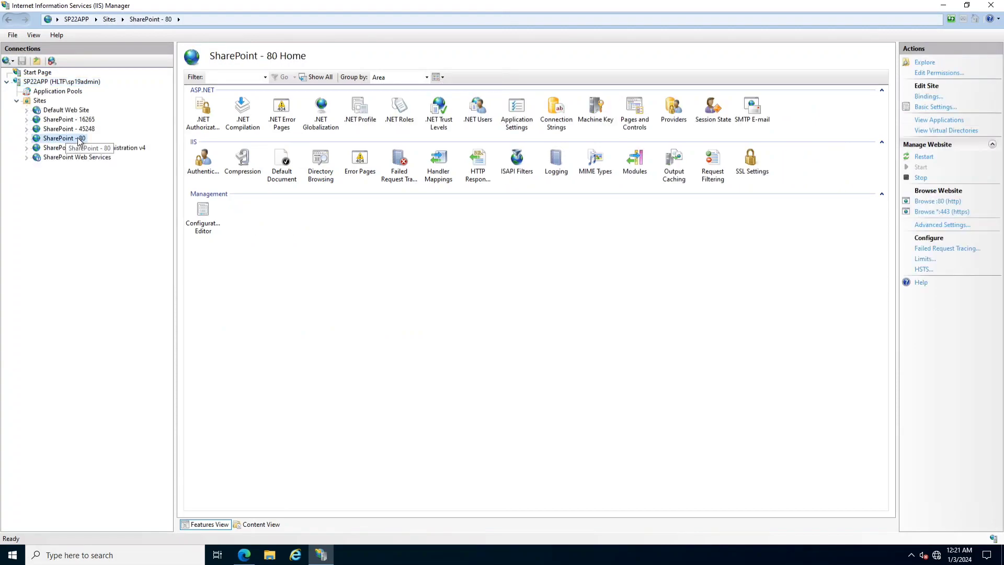
Step: Explore the SharePoint - 80 site's folder and copy its web.config file to the desktop
right_click(79, 139)
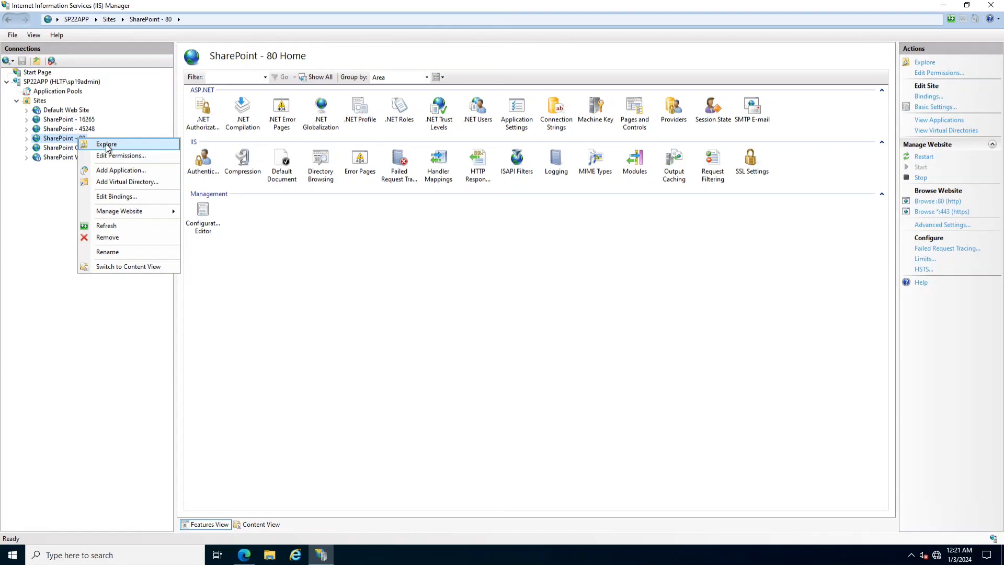
click(103, 146)
click(337, 202)
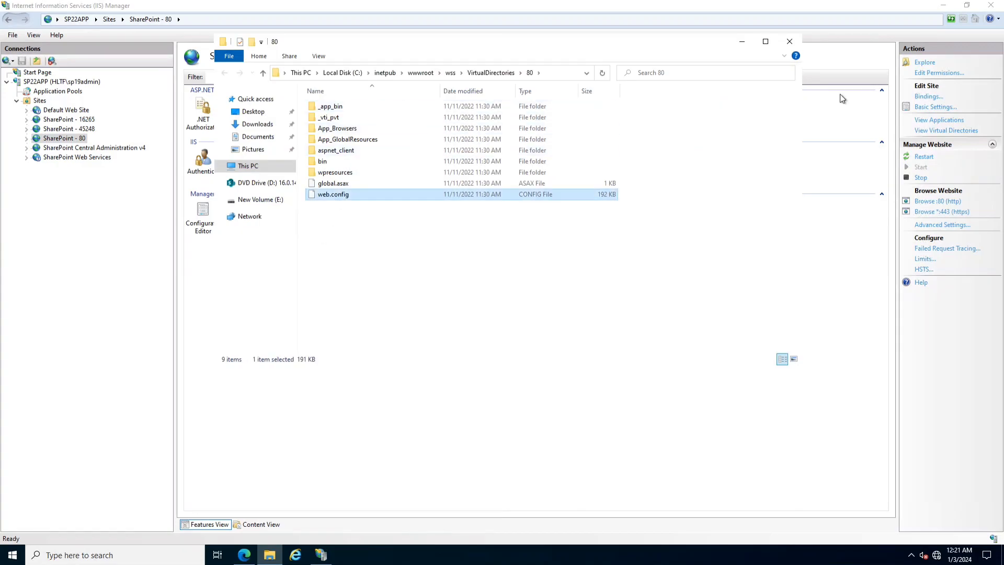
click(742, 41)
click(941, 6)
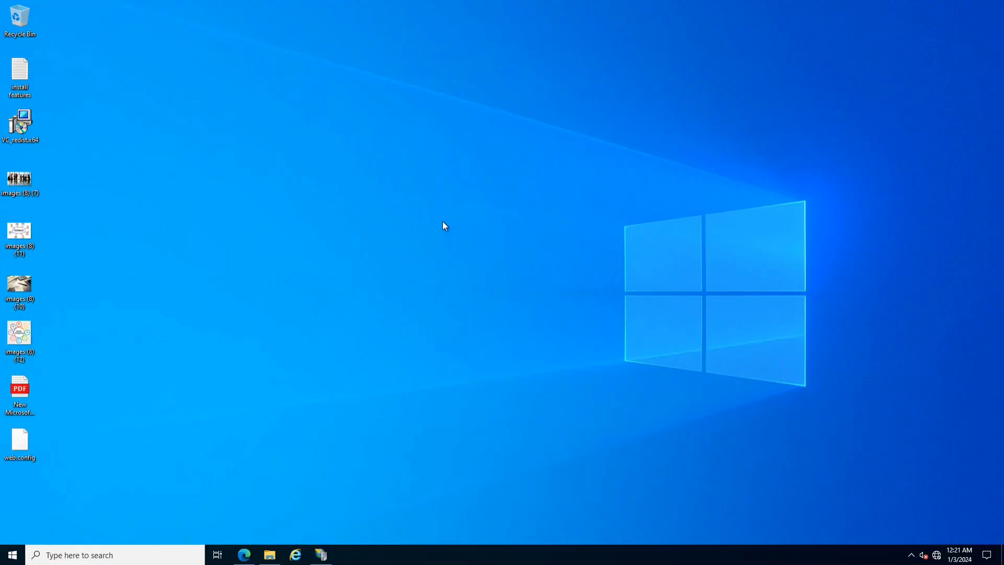
key(ctrl+v)
click(262, 193)
Step: Open the web.config file on the desktop with WordPad
right_click(19, 440)
click(85, 305)
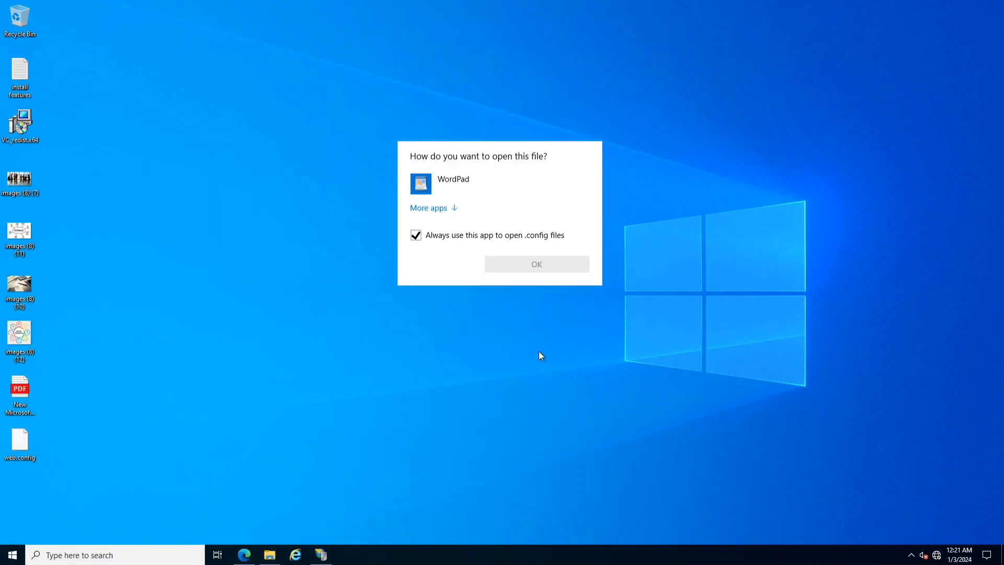
click(450, 184)
click(526, 266)
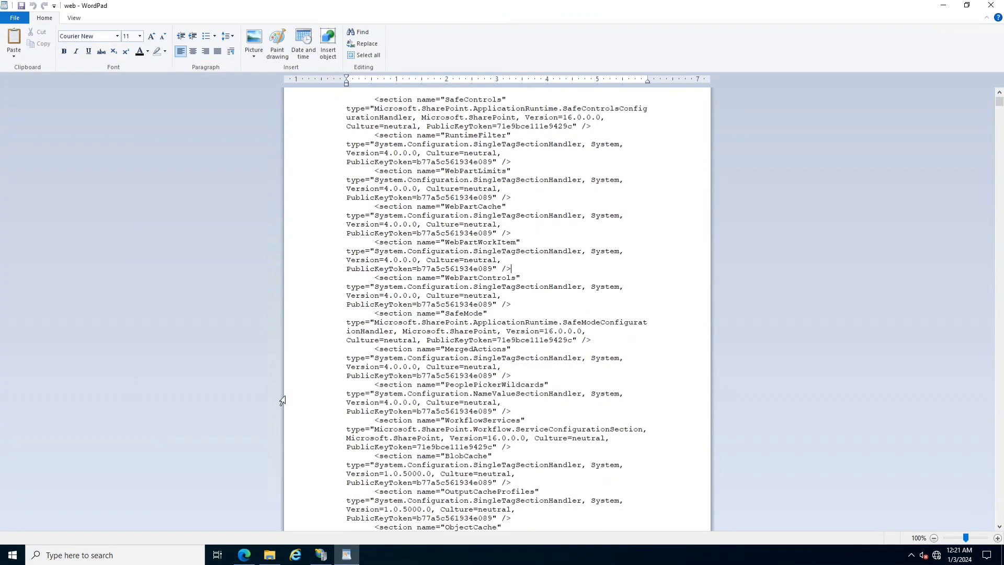
Step: Search web.config for "blob" to locate the BlobCache element that holds the location setting
key(ctrl+f)
text(bob)
key(Return)
key(Return)
text(bop)
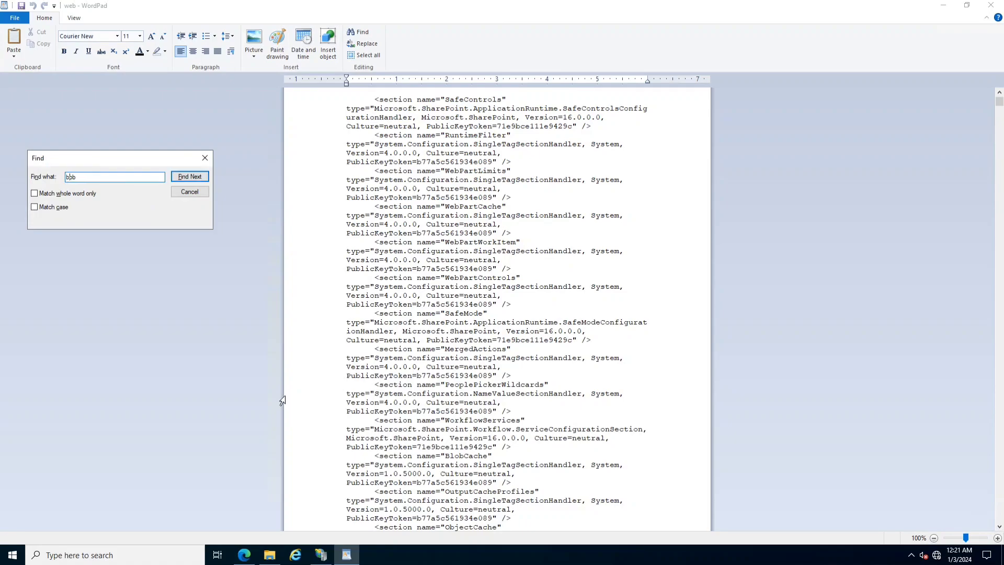
text(l)
key(Return)
key(Return)
scroll(524, 365, down, 7)
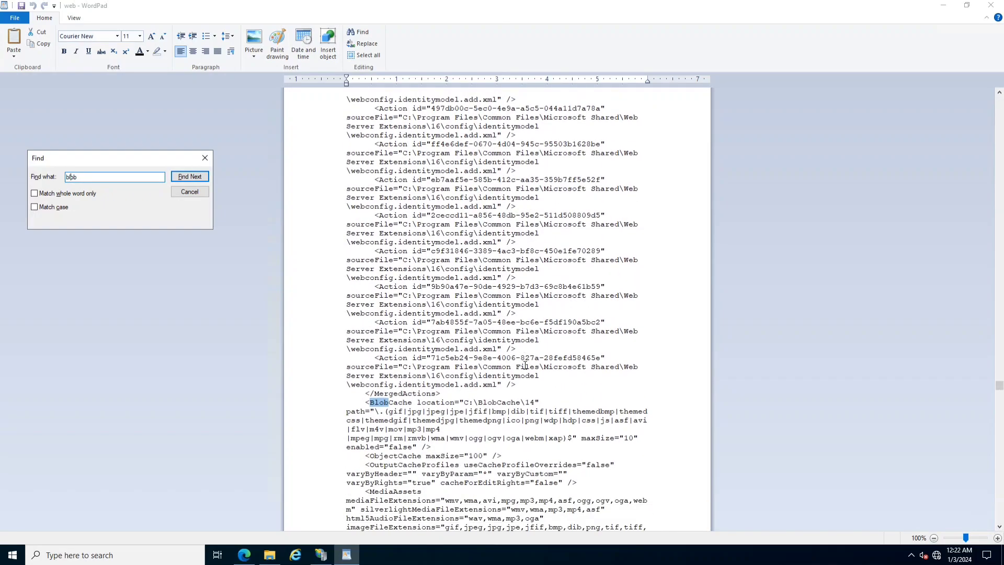
Step: Select the whole BlobCache element and magnify the document to 200%
drag(369, 321, 439, 367)
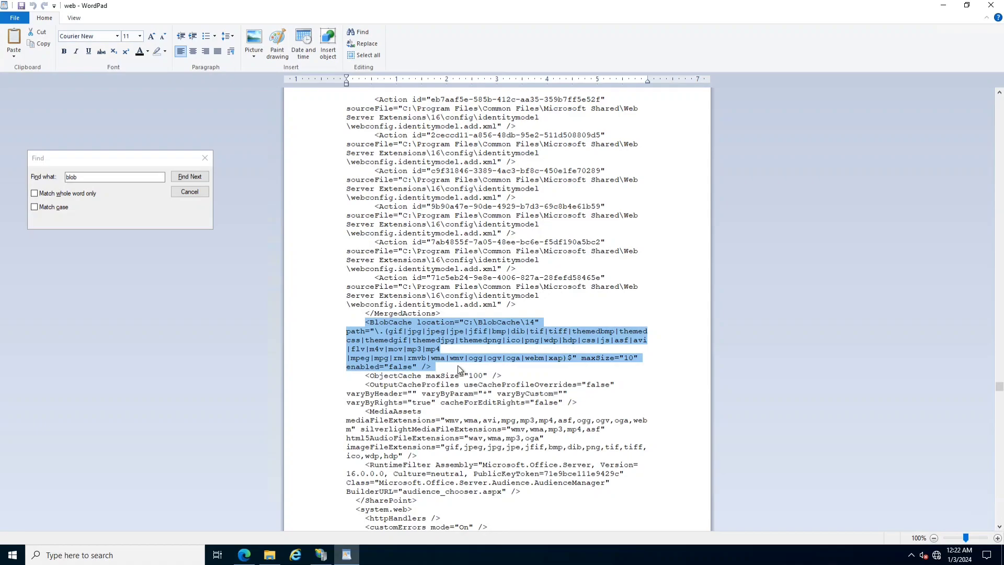
ctrl+scroll(799, 329, up, 5)
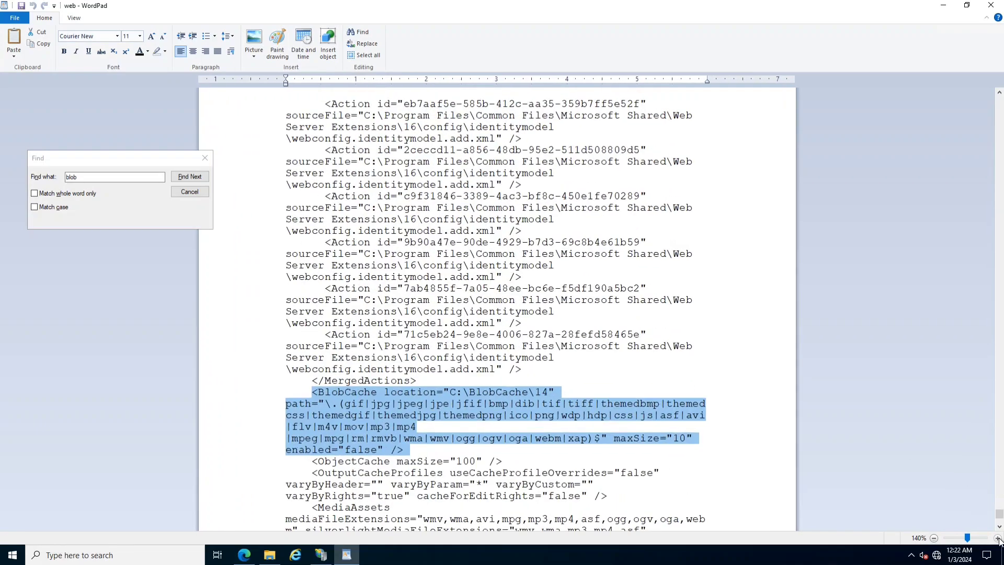
scroll(800, 329, down, 7)
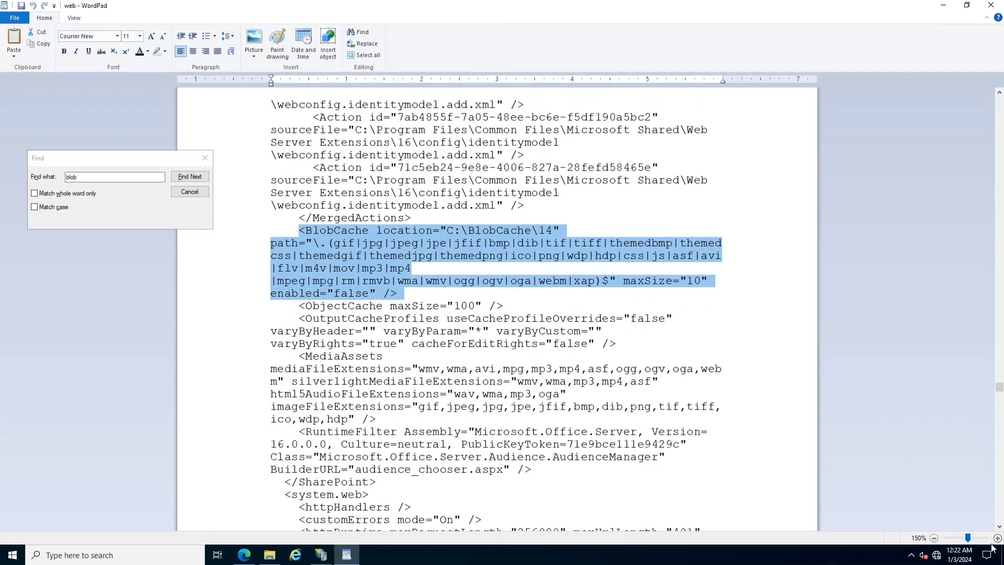
click(997, 538)
click(997, 538)
click(998, 538)
click(997, 538)
click(997, 539)
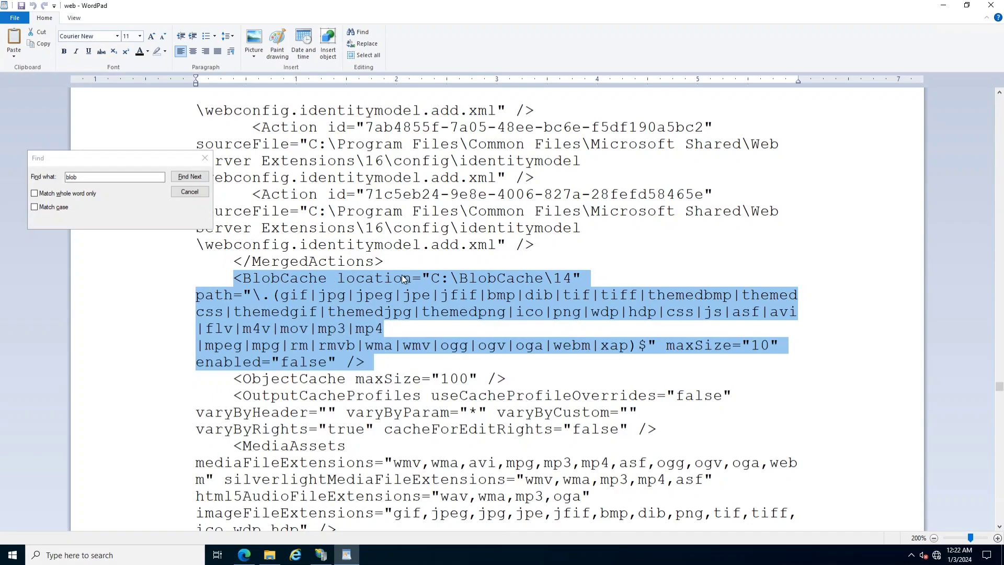
Step: Examine the BlobCache element's location, path file types, maxSize and enabled attributes
click(442, 278)
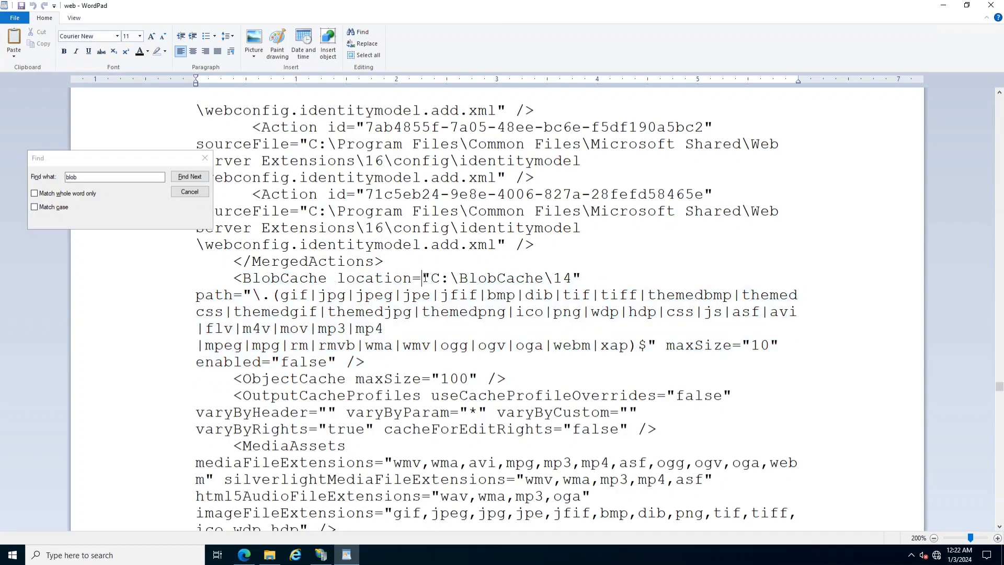
drag(422, 278, 483, 279)
drag(592, 278, 435, 278)
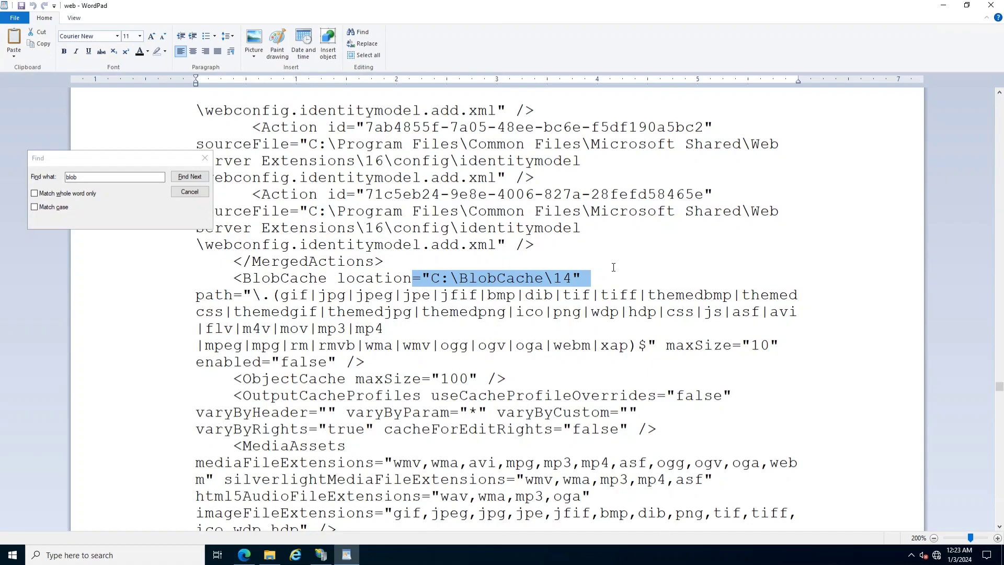
click(686, 296)
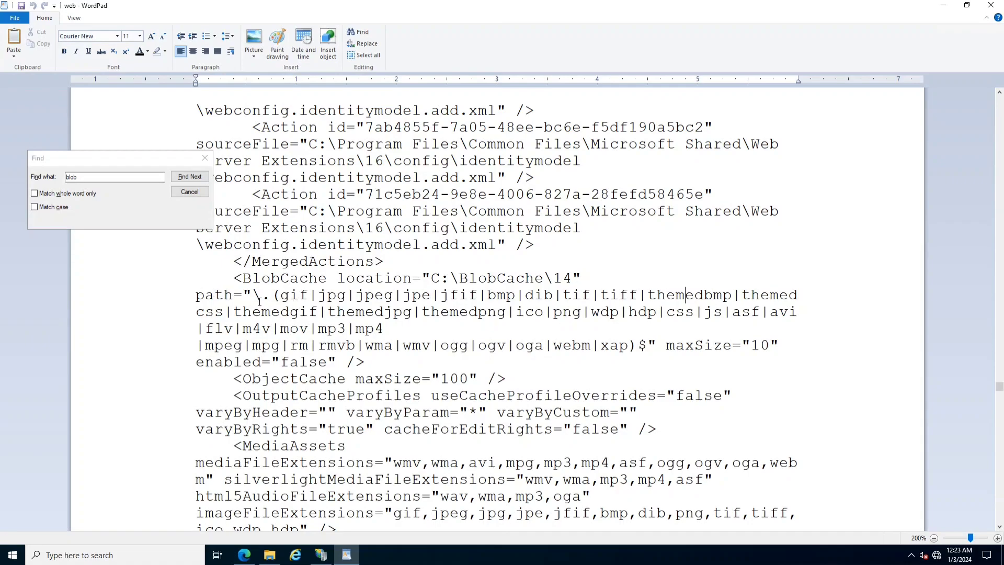
drag(200, 293, 639, 346)
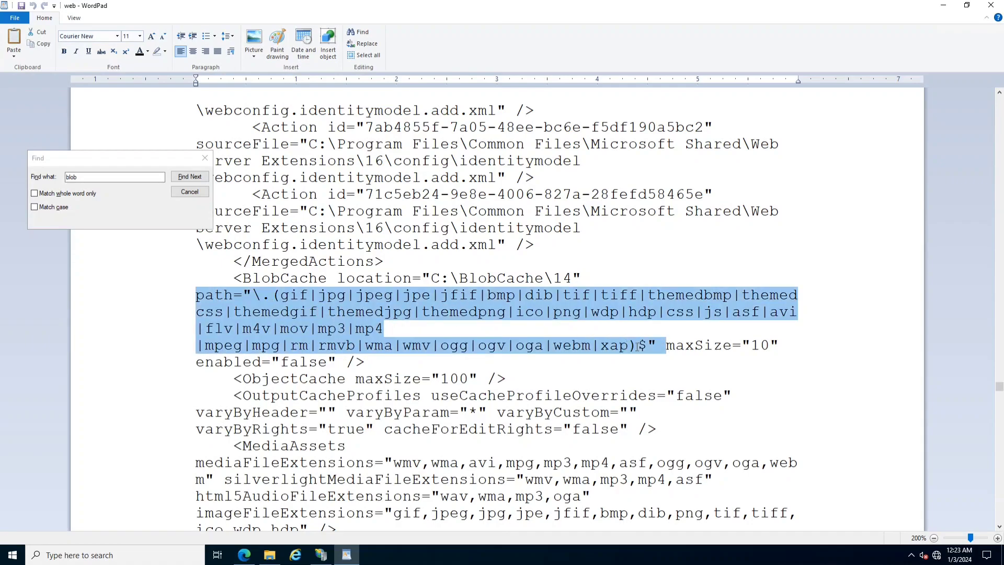
click(657, 381)
drag(666, 345, 780, 342)
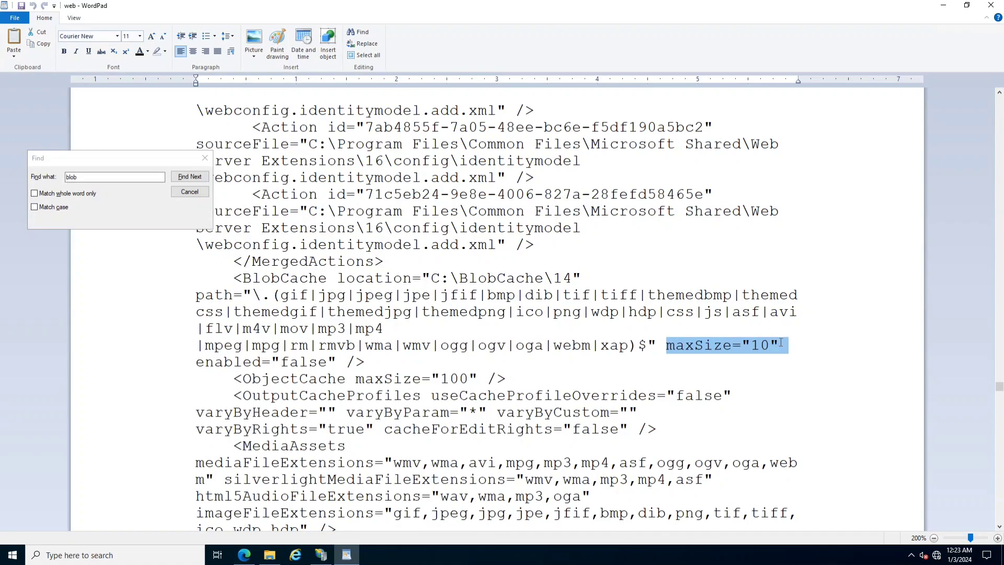
click(762, 347)
double_click(760, 345)
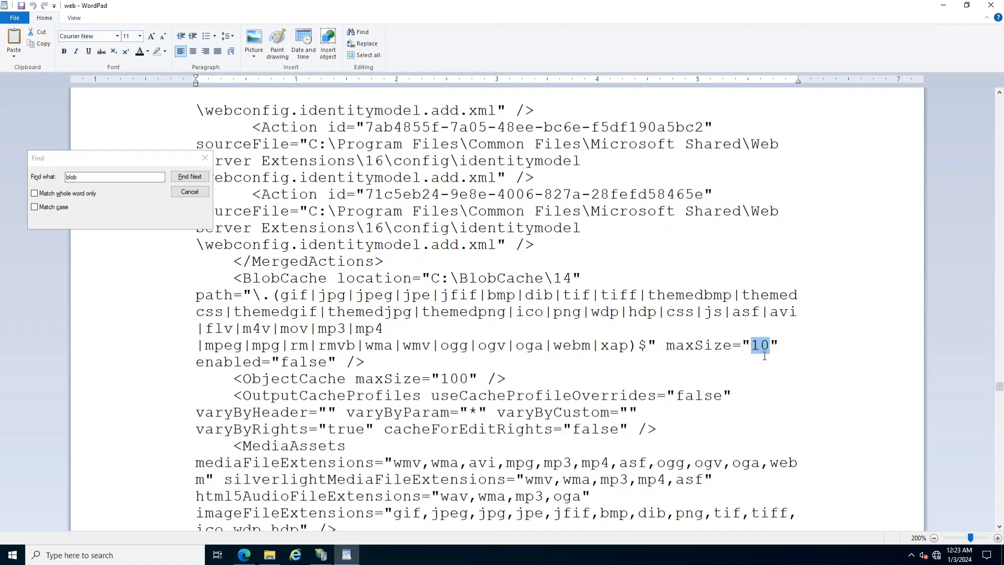
click(768, 361)
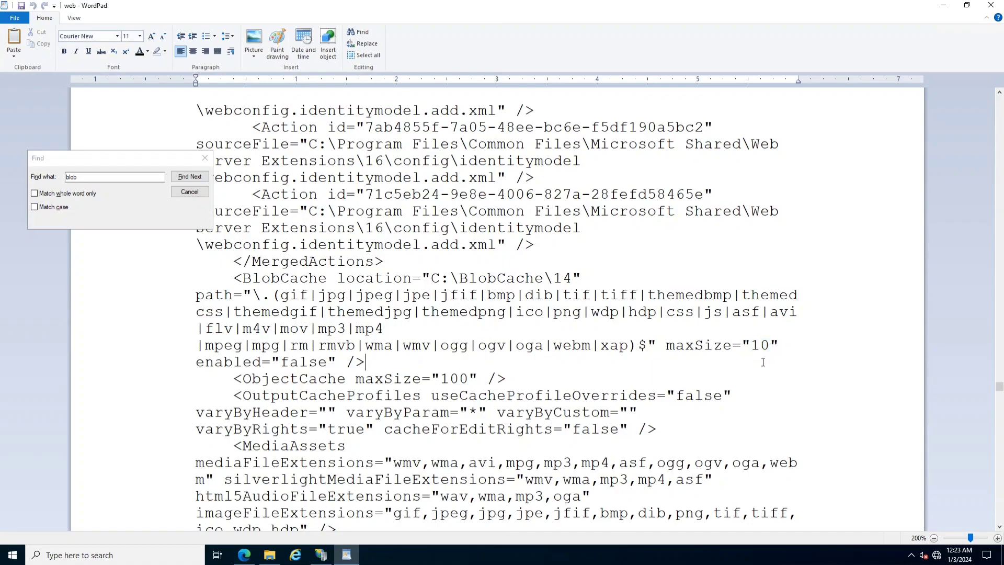
double_click(324, 361)
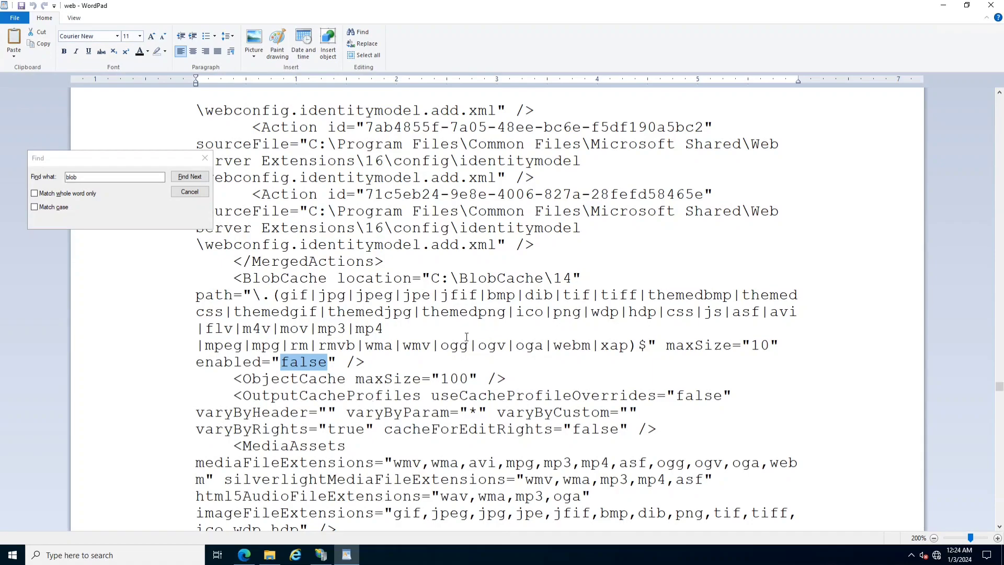
Step: Select the BlobCache location path C:\BlobCache\14 in web.config and check the root of drive C: for that folder
click(432, 278)
key(shift+Home)
double_click(481, 268)
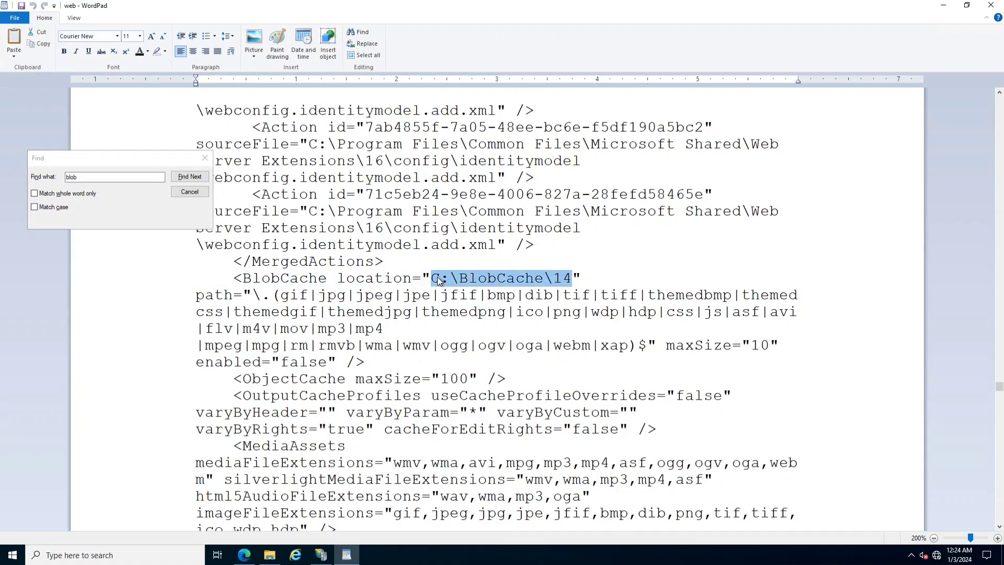
click(273, 554)
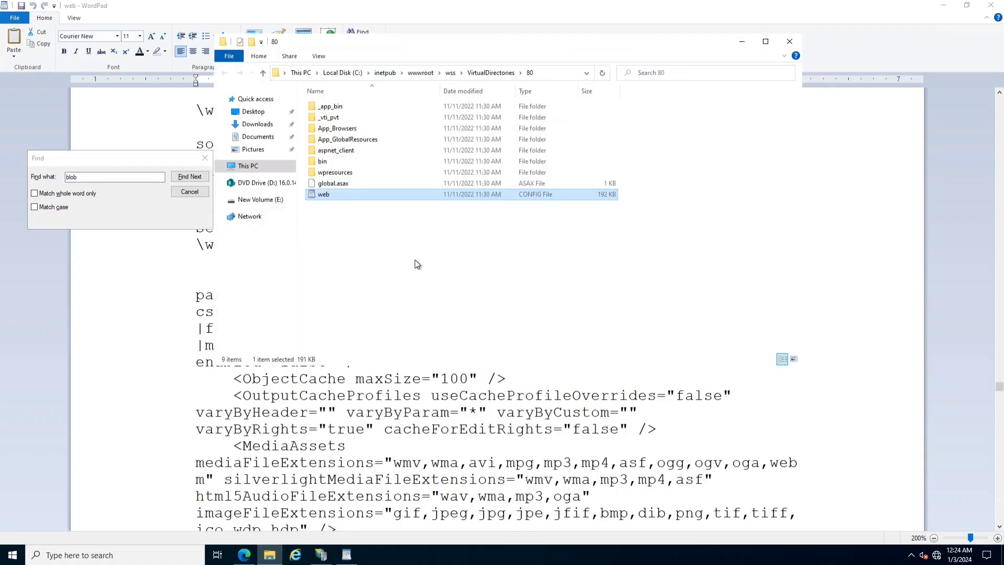
click(336, 75)
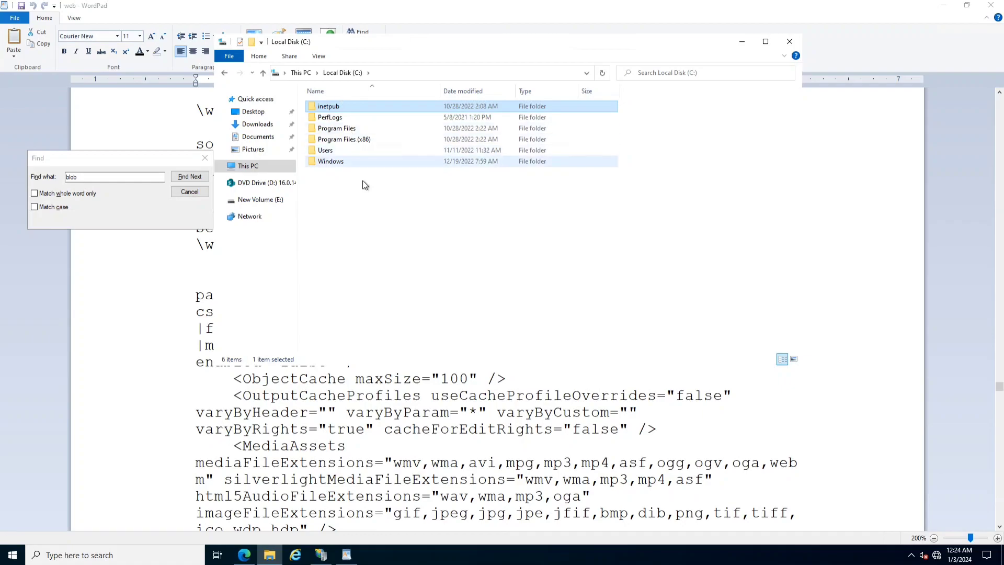
click(741, 43)
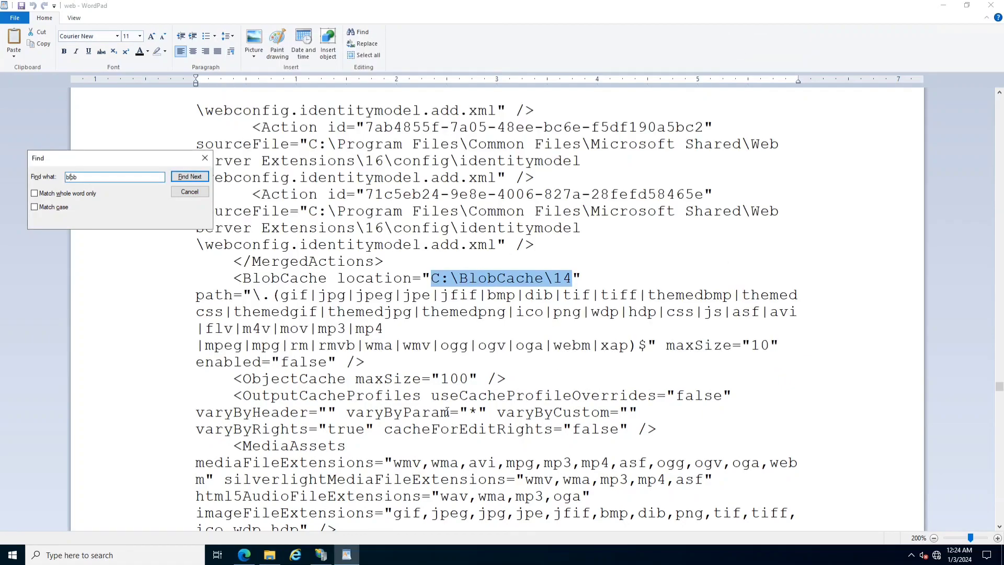
click(476, 356)
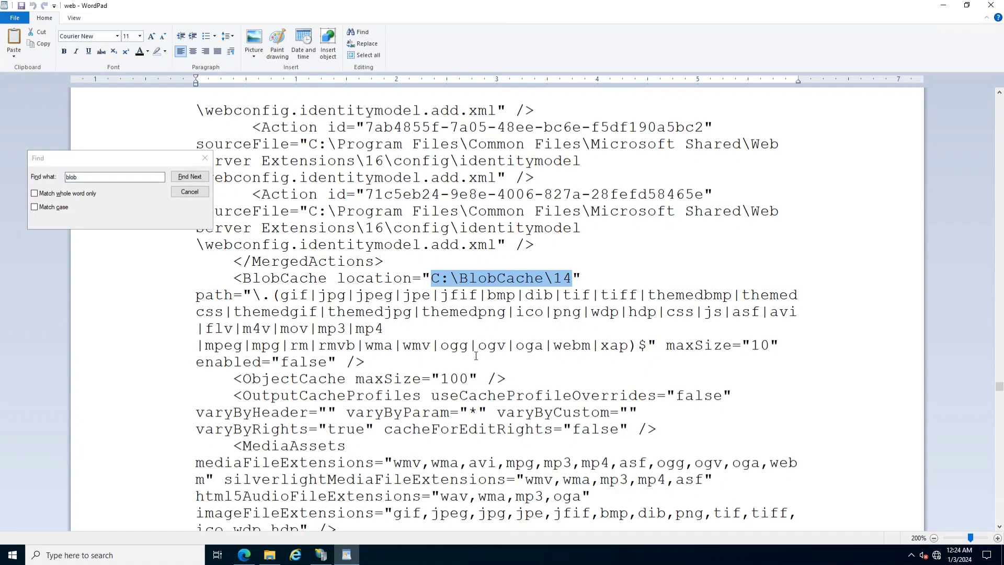
Step: Close the search, set the BlobCache element's enabled attribute to "true", then save and close web.config
click(205, 158)
click(326, 361)
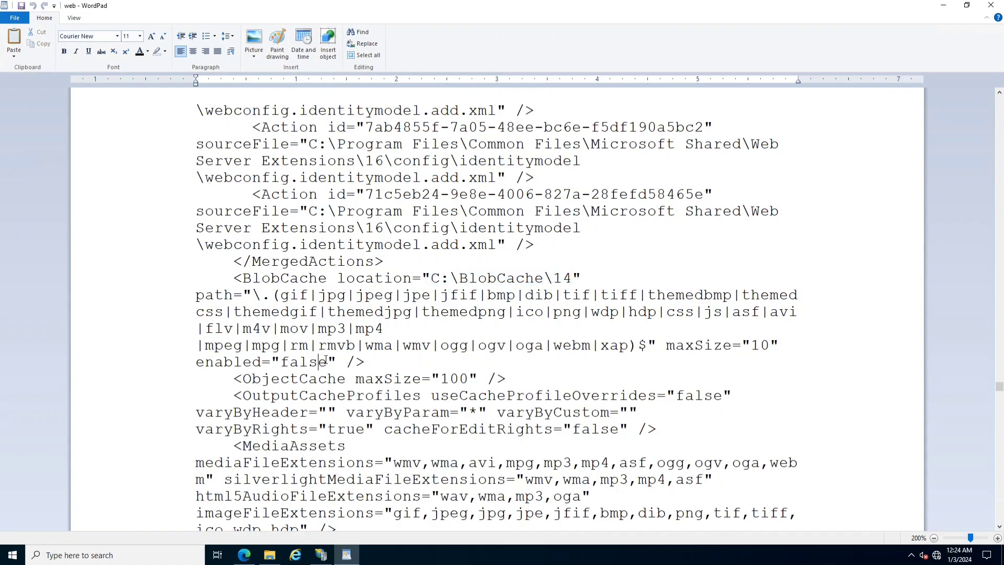
key(BackSpace)
key(BackSpace)
key(BackSpace)
key(BackSpace)
key(BackSpace)
text(true)
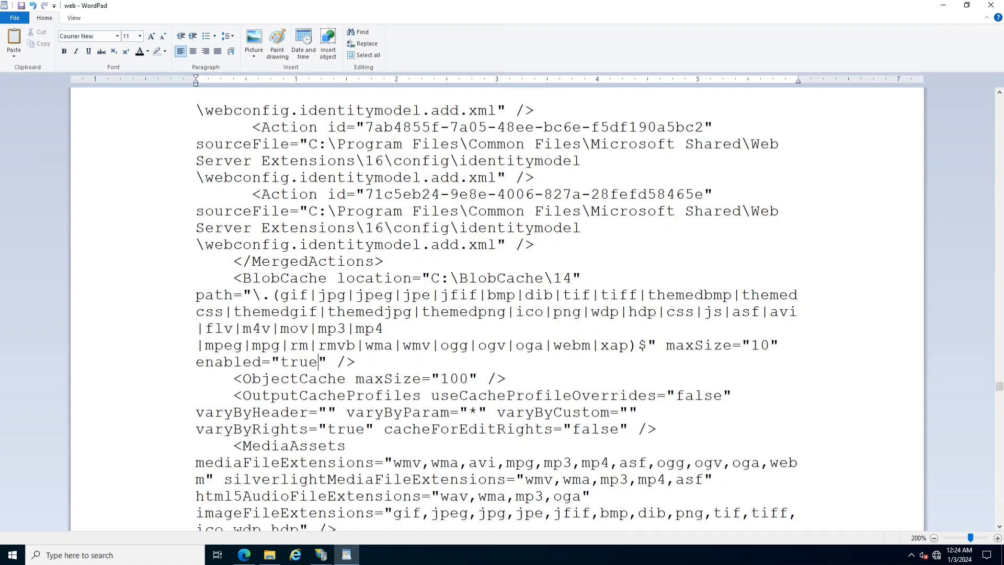
click(22, 6)
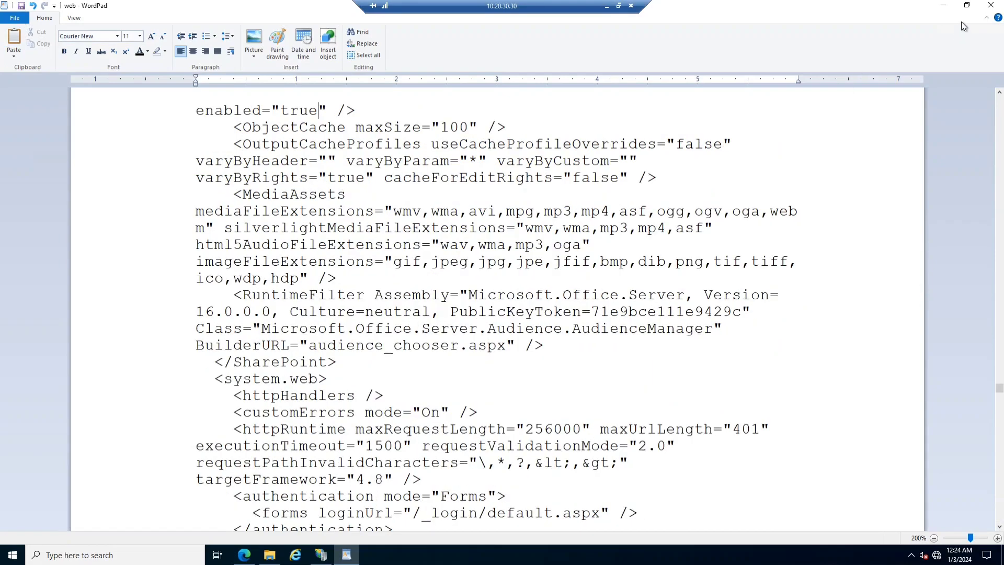
click(991, 6)
Step: Copy the desktop web.config into the SharePoint - 80 site's folder from IIS Manager, replacing the existing file
right_click(30, 441)
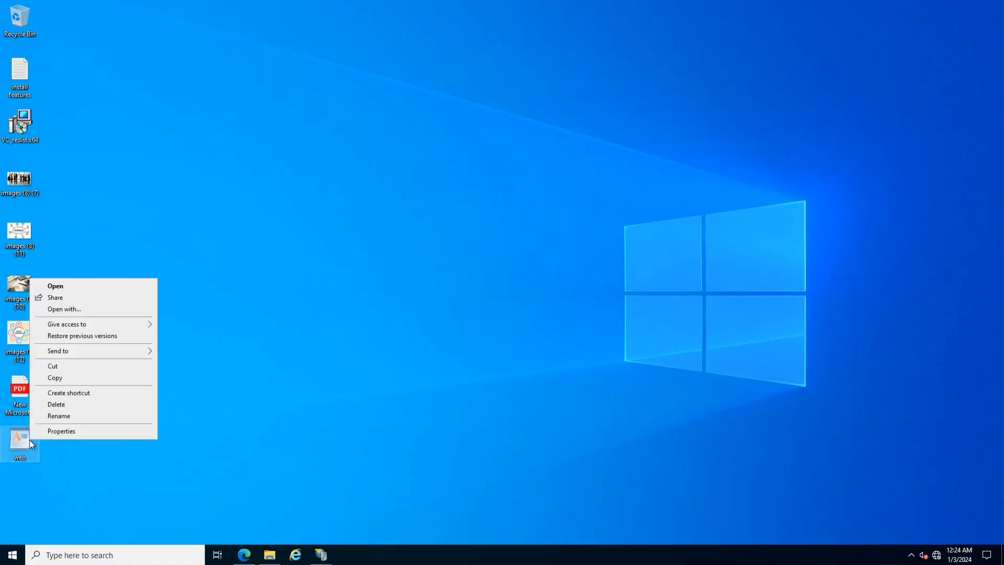
click(74, 378)
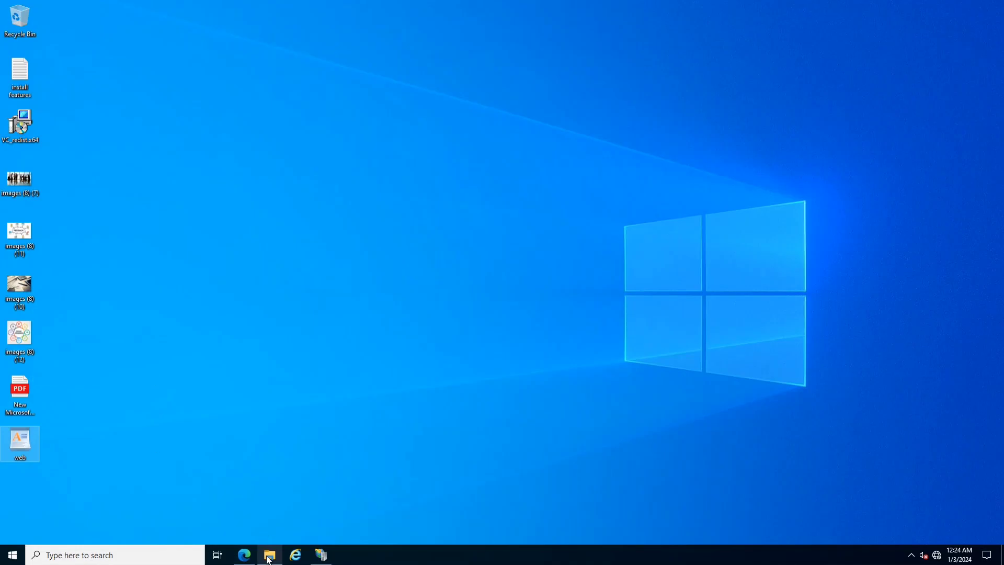
click(321, 554)
right_click(66, 141)
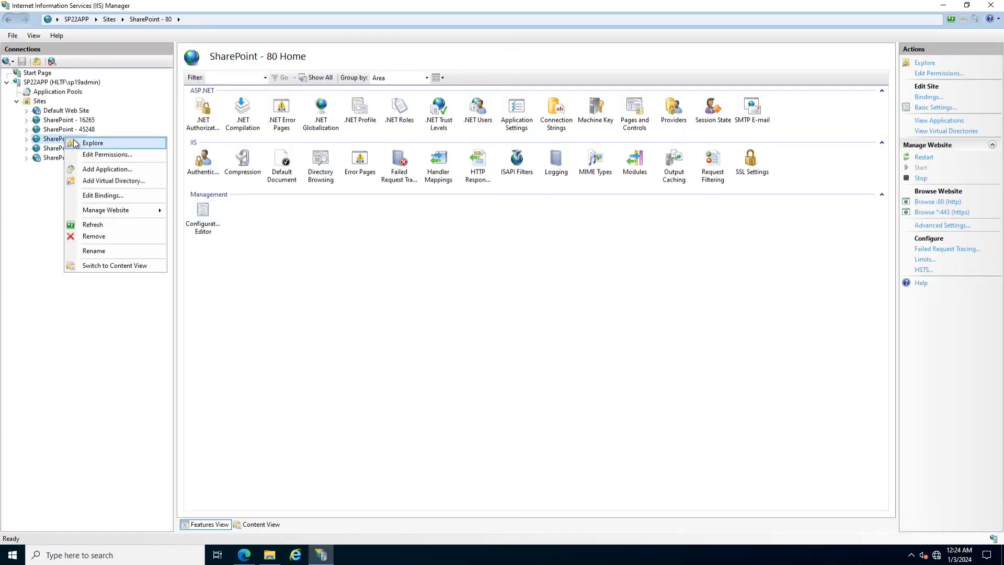
click(83, 142)
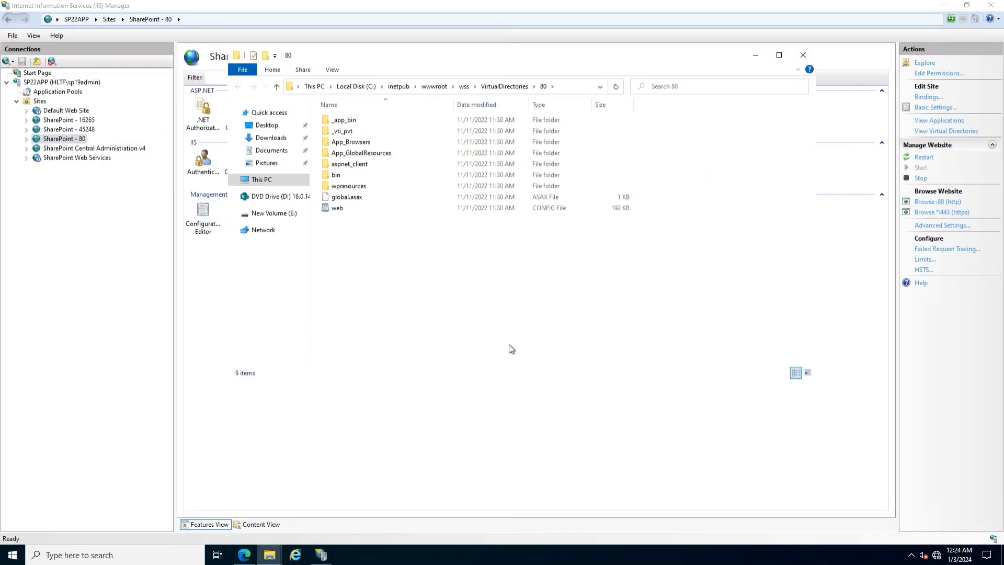
key(ctrl+v)
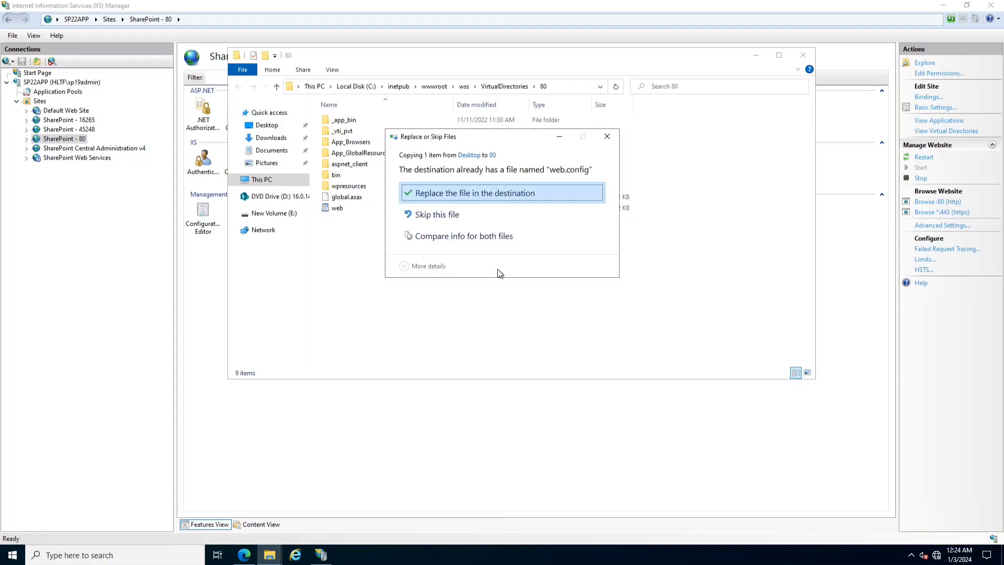
click(497, 194)
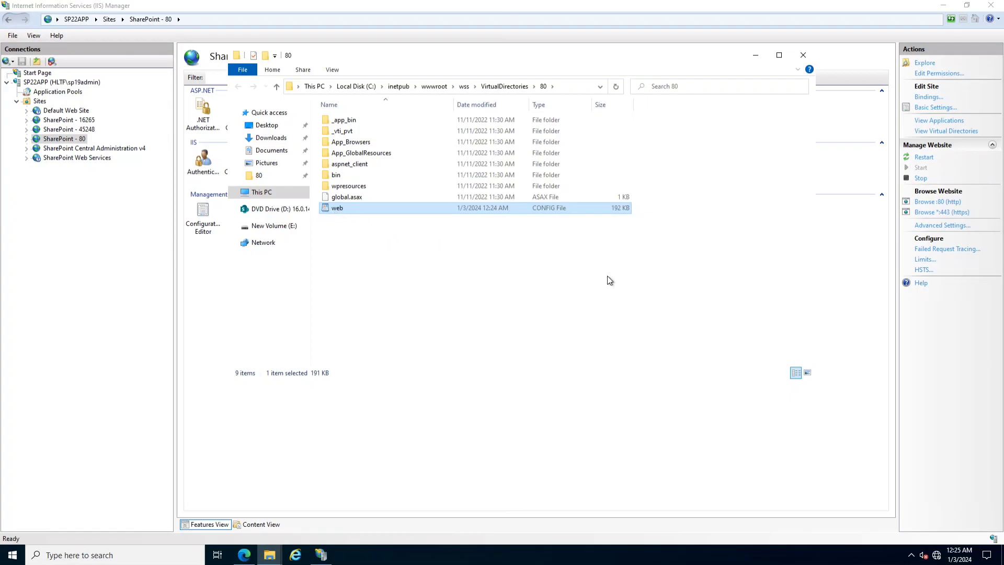
click(804, 56)
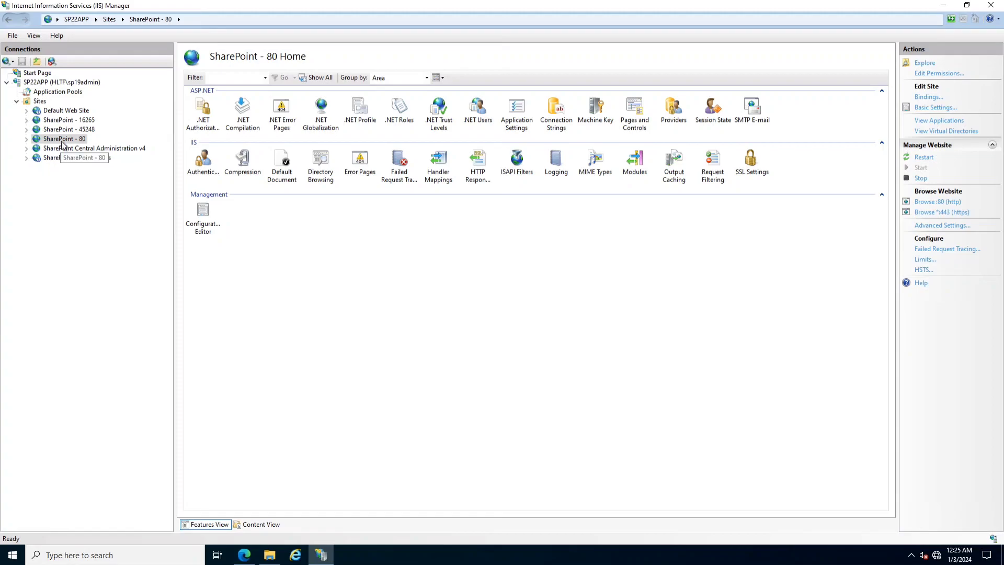
Step: Switch to the 10.20.30.10 remote session and upload the desktop video "Auditing in Dynamics CRM" to the SharePoint Documents library
click(944, 6)
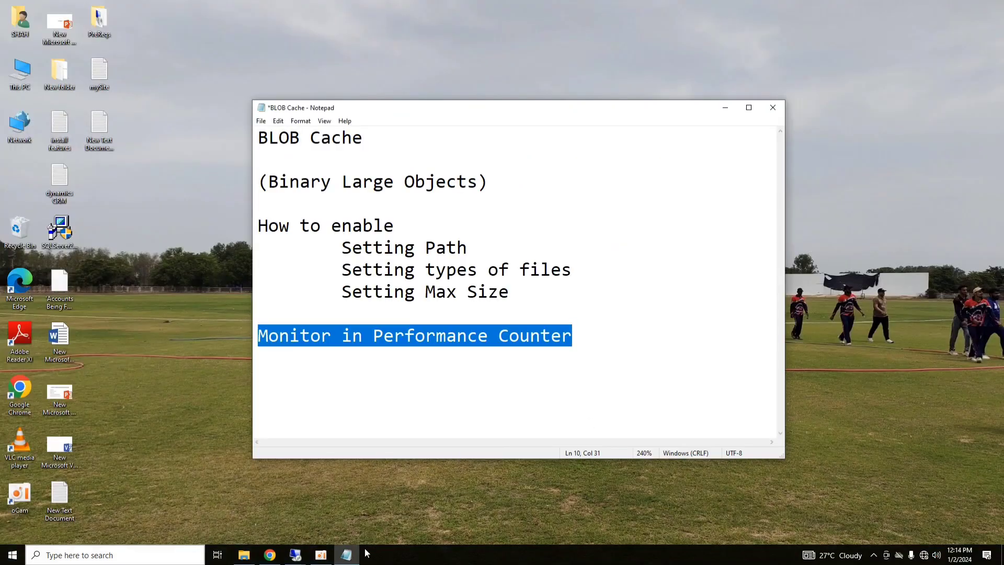
mouse_move(295, 554)
click(277, 506)
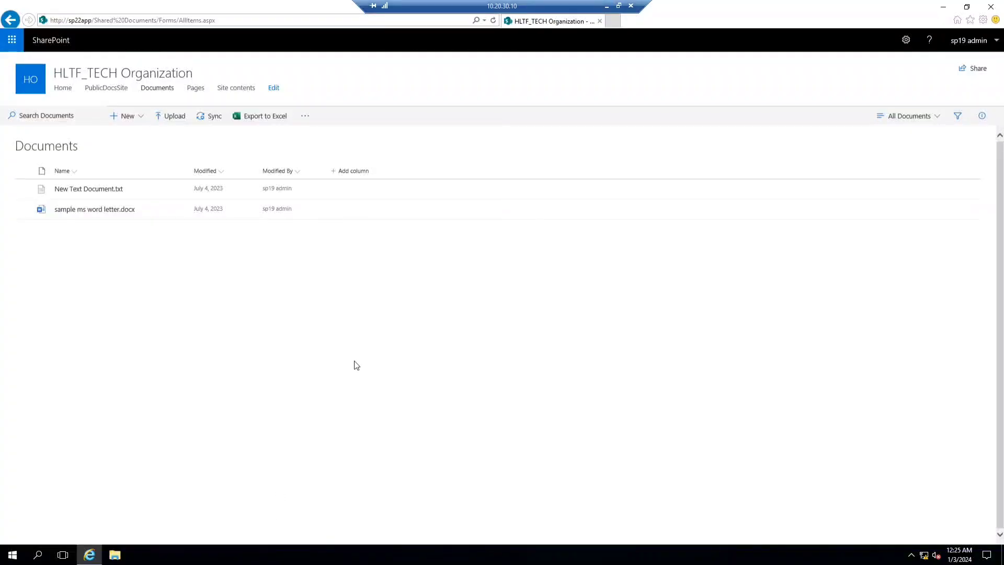
click(967, 7)
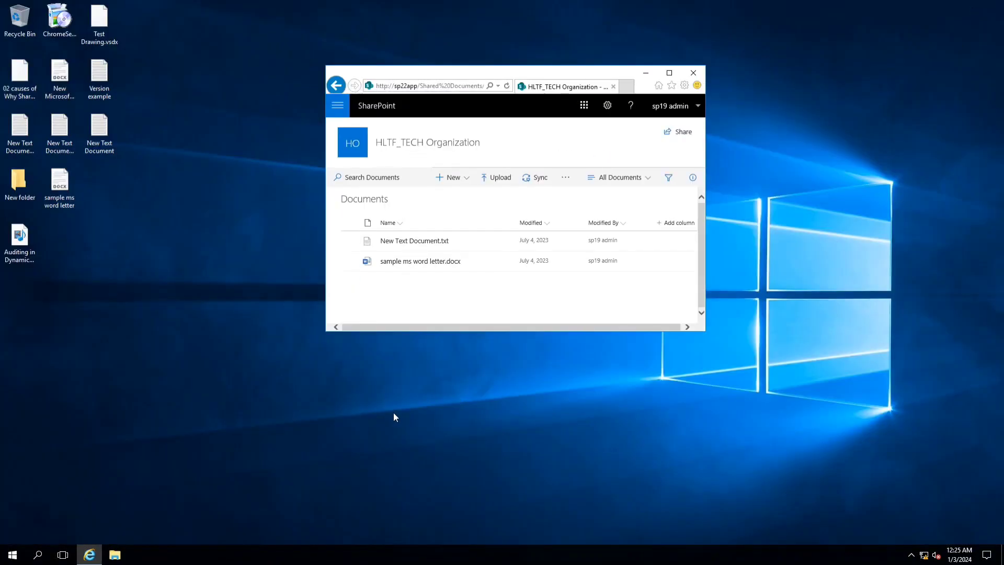
drag(19, 236, 497, 303)
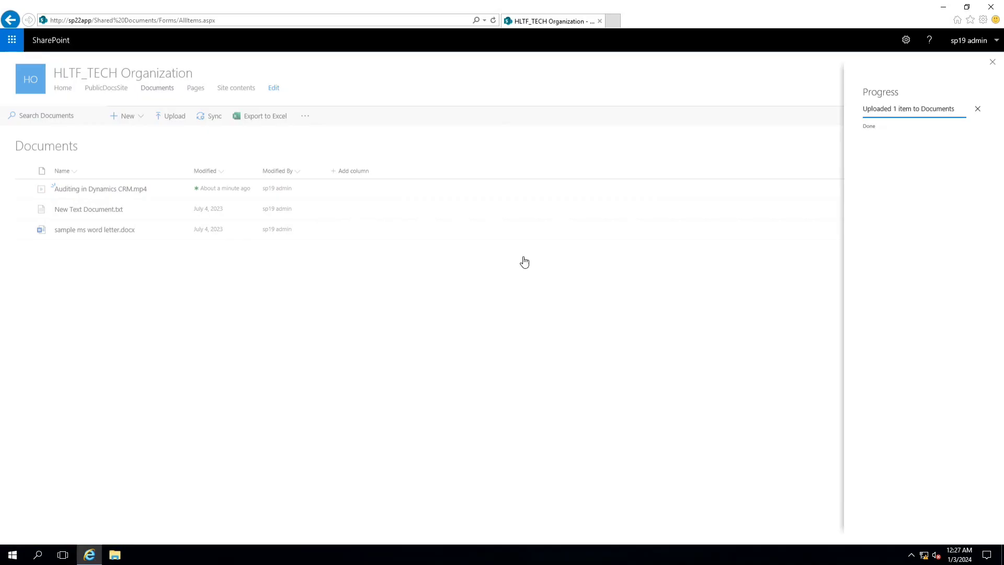
click(988, 64)
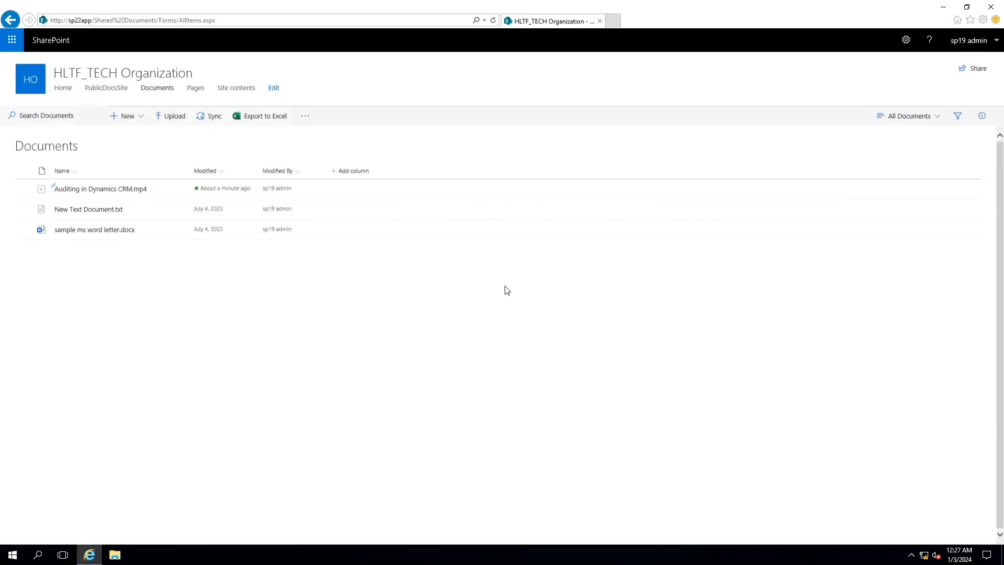
Step: Play Auditing in Dynamics CRM.mp4 from the library, skip ahead to about 0:30 and 1:26, and close the preview
click(110, 188)
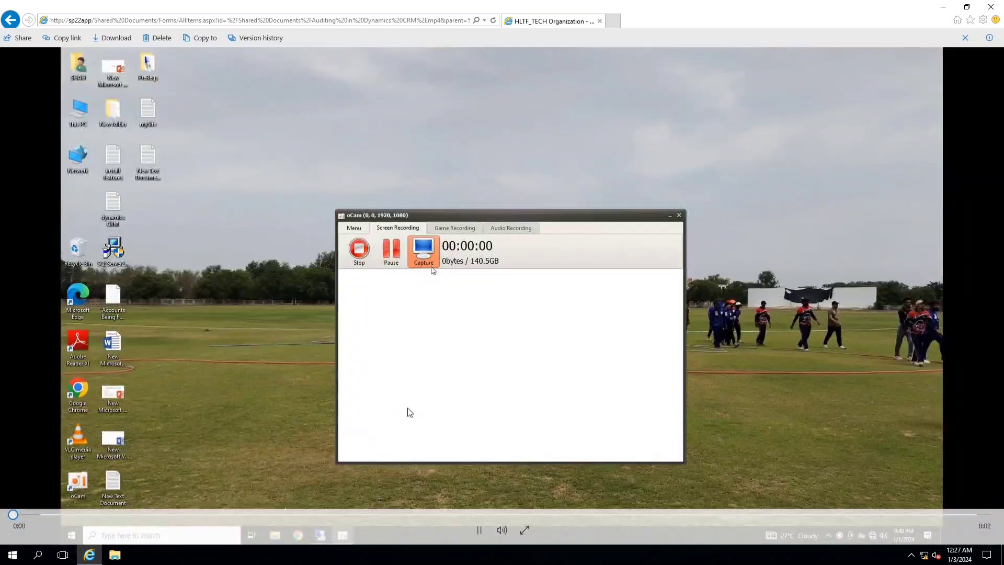
click(73, 515)
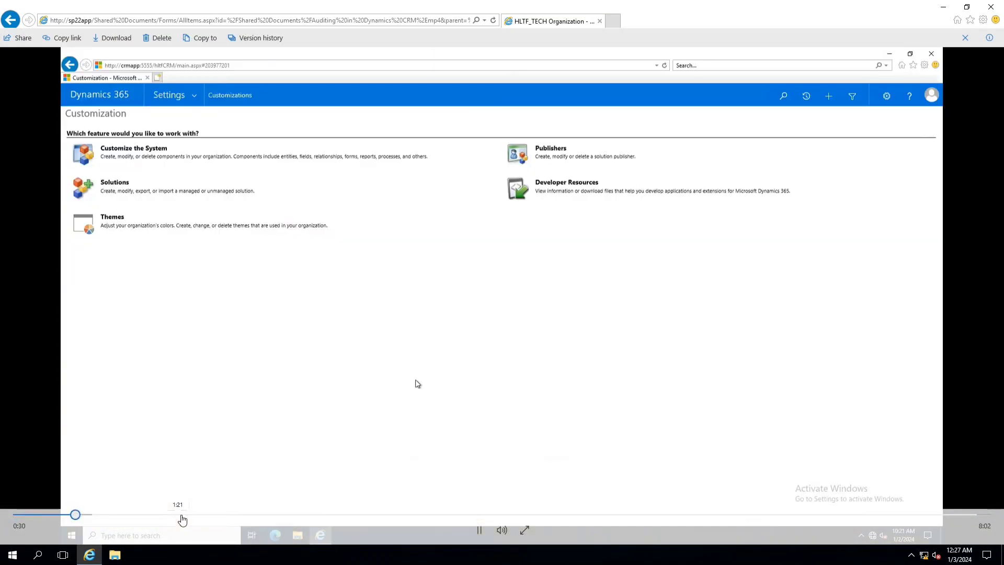
click(180, 516)
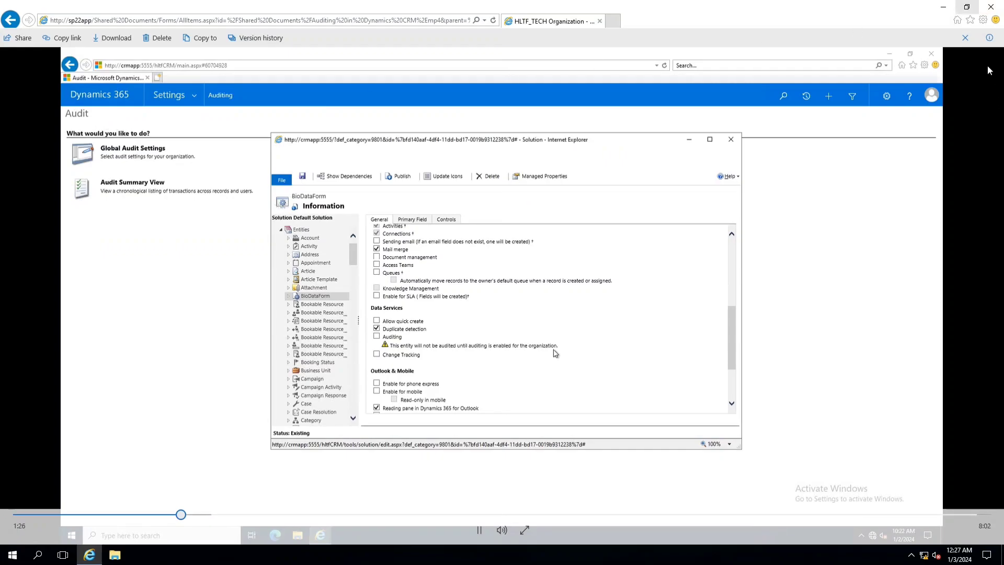
click(965, 37)
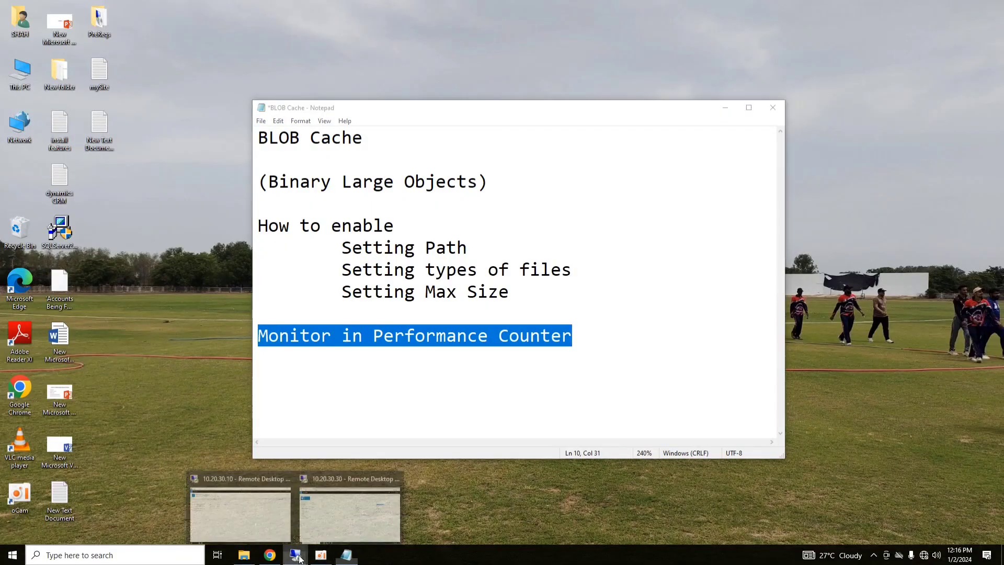
Step: Switch to the 10.20.30.30 remote session and refresh the contents of Local Disk (C:) in File Explorer
click(364, 520)
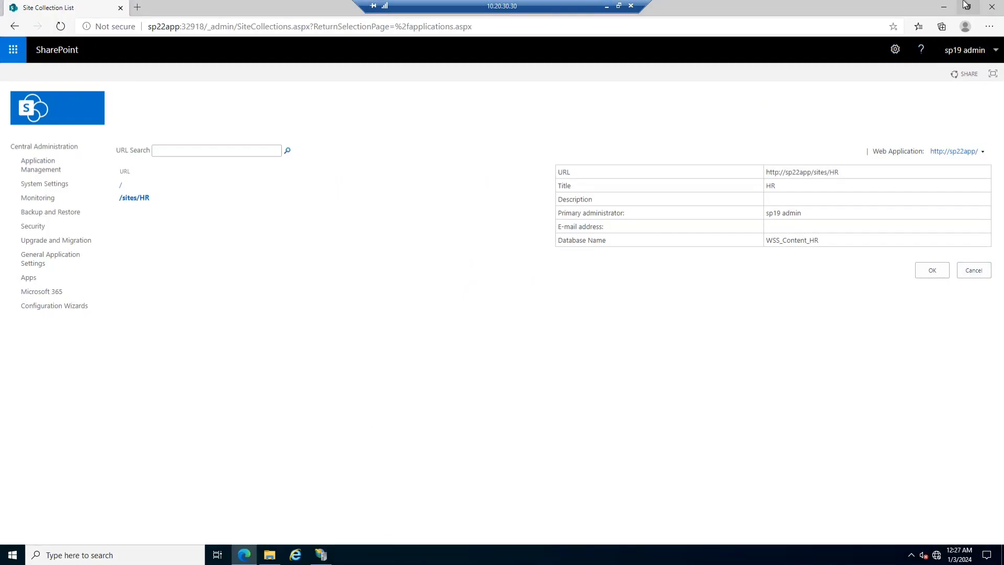
click(944, 7)
right_click(405, 279)
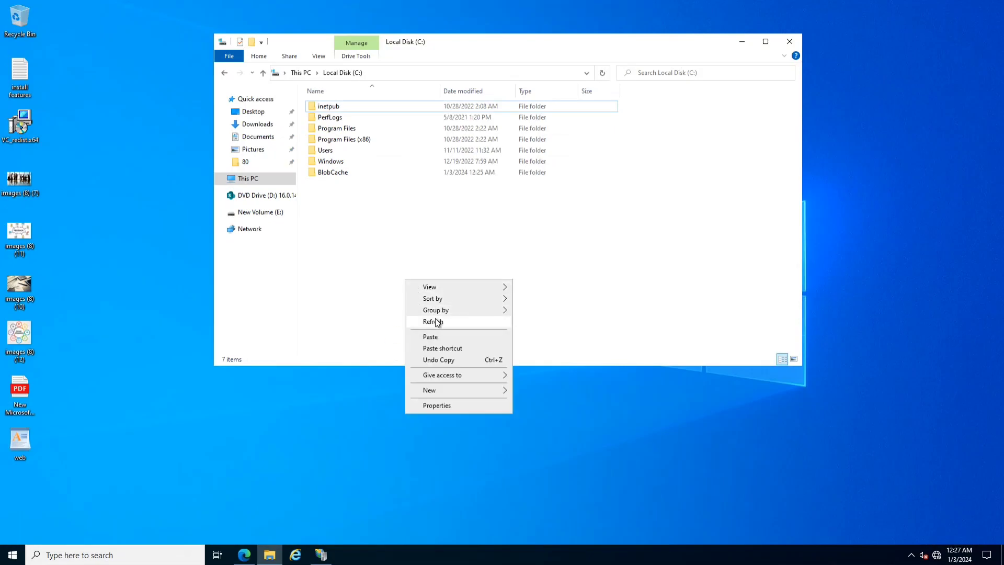
click(434, 323)
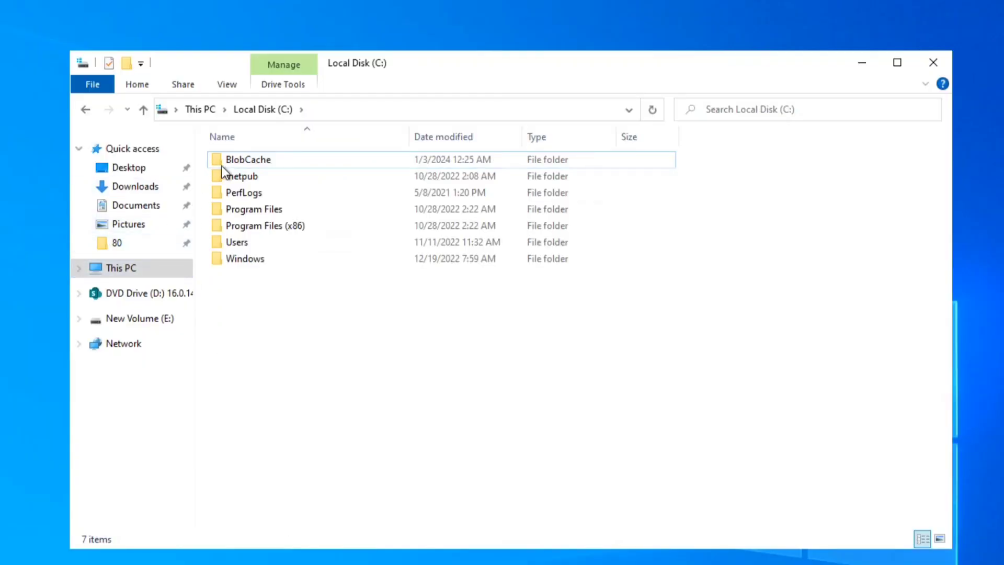
click(325, 107)
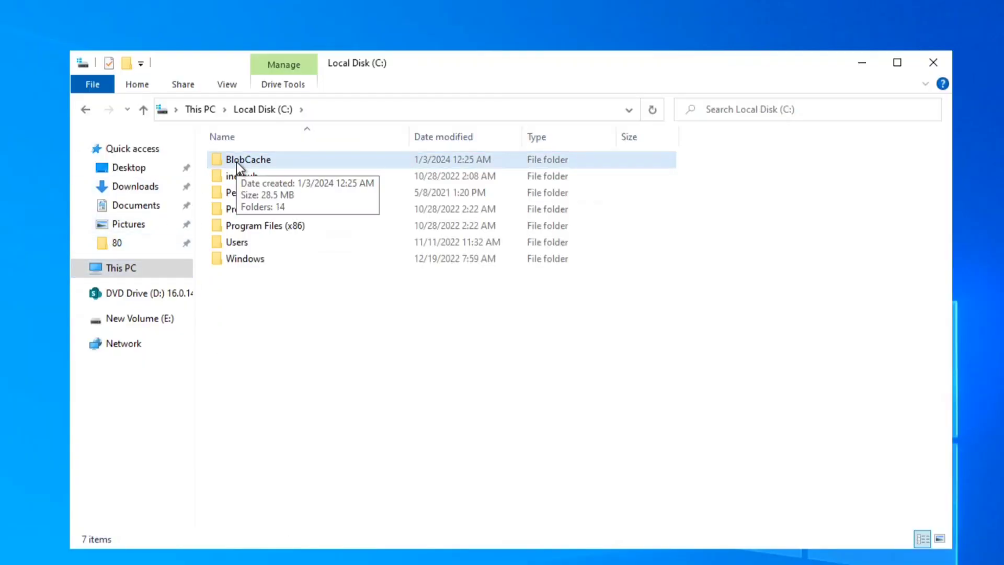
Step: Open the BlobCache folder and its nested subfolders down to SHARED DOCUMENTS to inspect the cached file
double_click(237, 161)
double_click(237, 162)
double_click(236, 161)
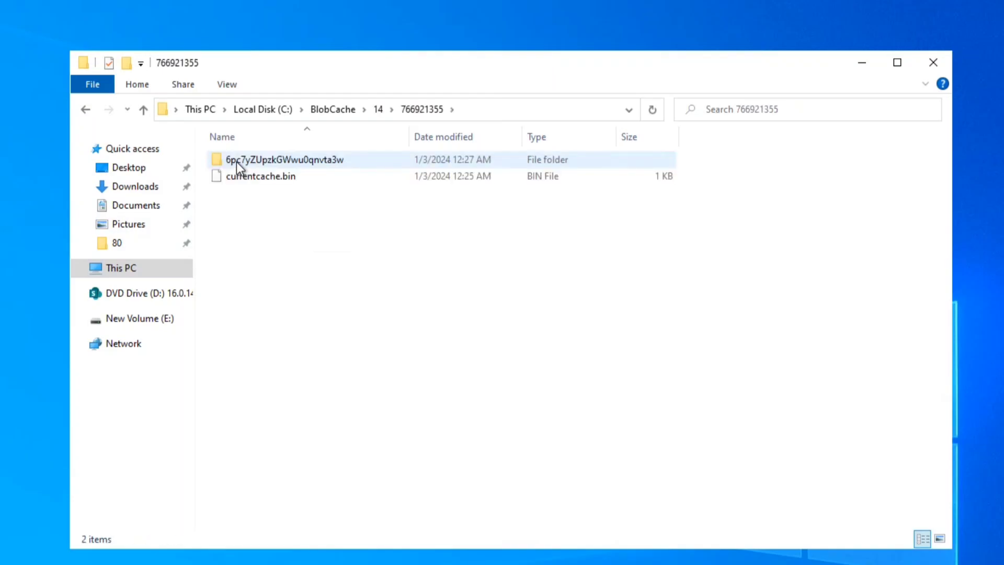
double_click(236, 162)
double_click(236, 161)
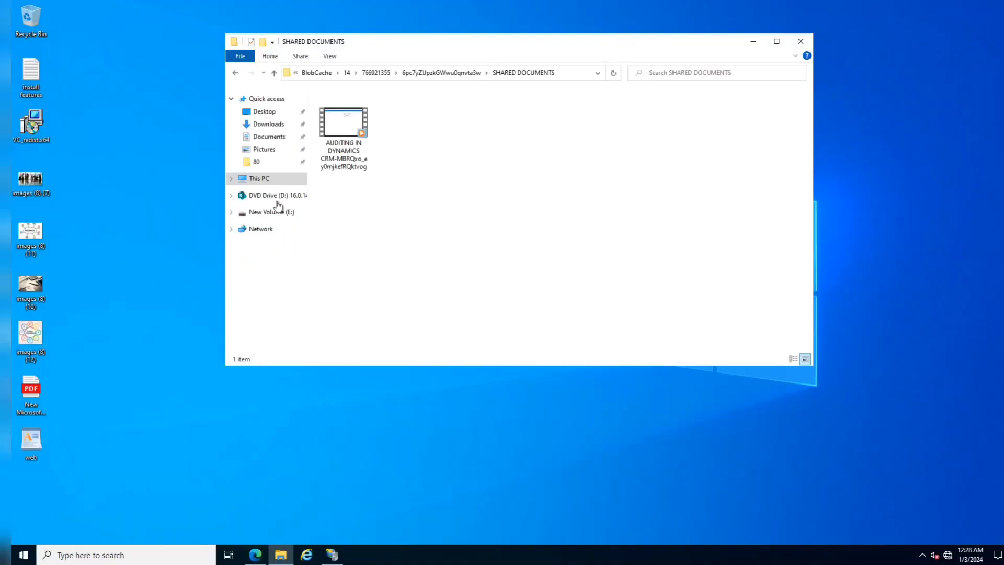
Step: Reopen the desktop web.config in WordPad and search for "blob" to locate the BlobCache element with the location setting
right_click(31, 451)
click(68, 298)
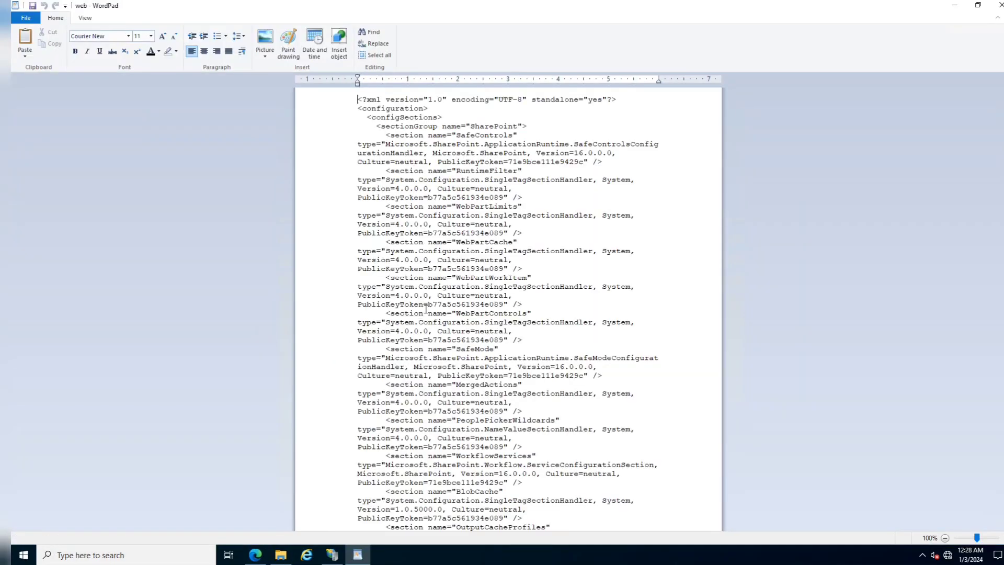
key(ctrl+f)
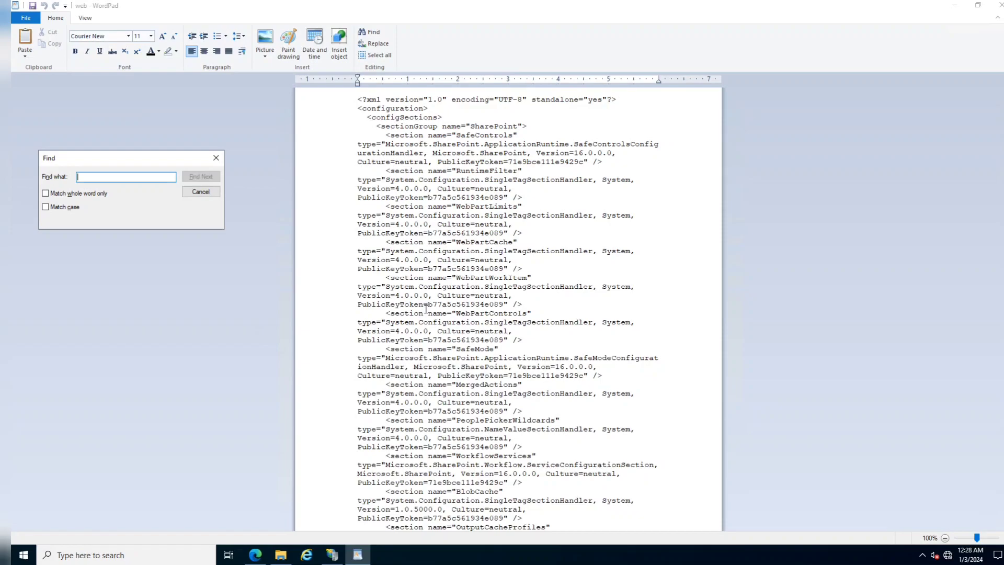
text(blob)
key(Return)
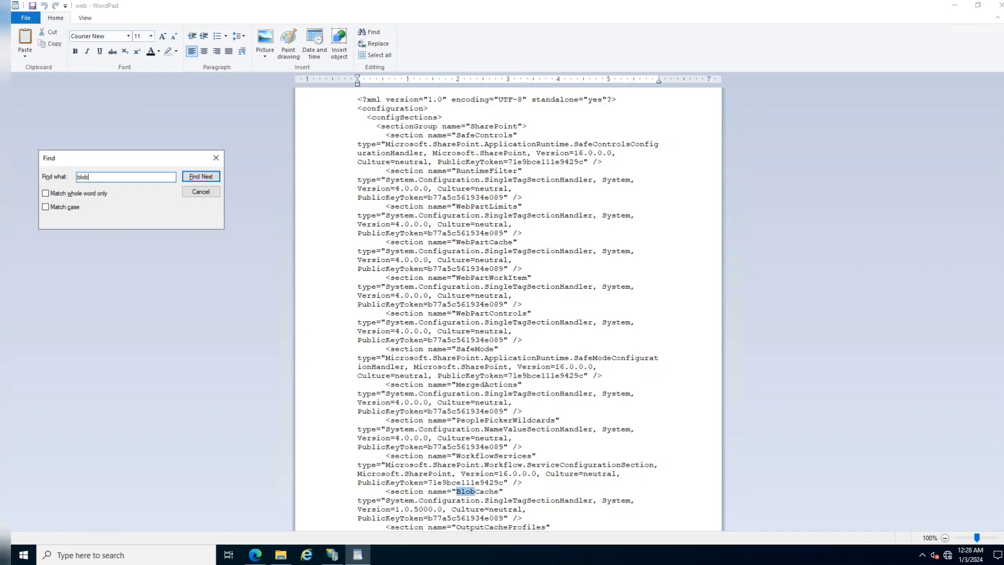
key(Return)
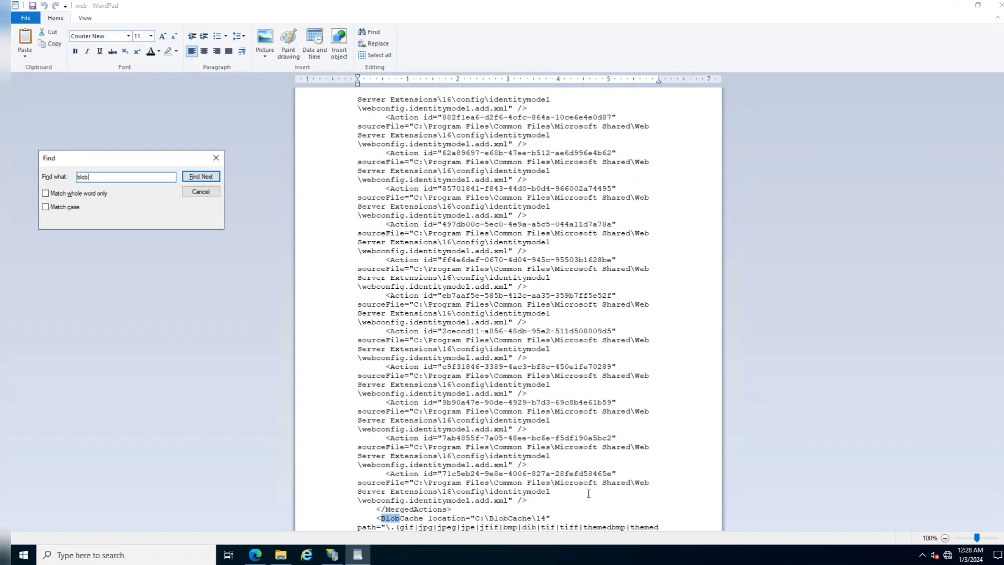
click(997, 537)
ctrl+scroll(747, 471, up, 4)
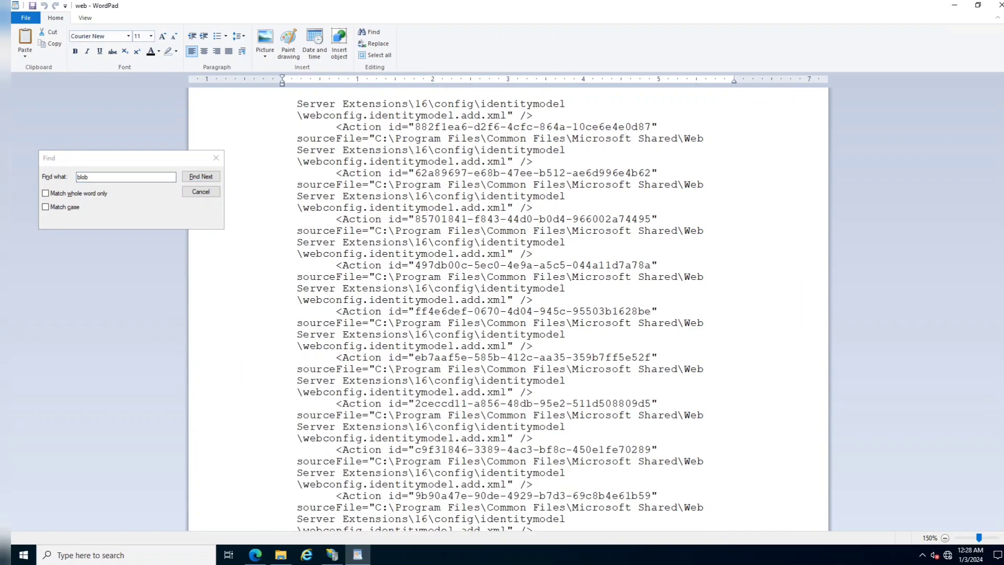
Step: Compare the BlobCache location "C:\BlobCache\14" in web.config with the path of folder 14 in File Explorer
scroll(747, 470, down, 10)
scroll(747, 471, up, 8)
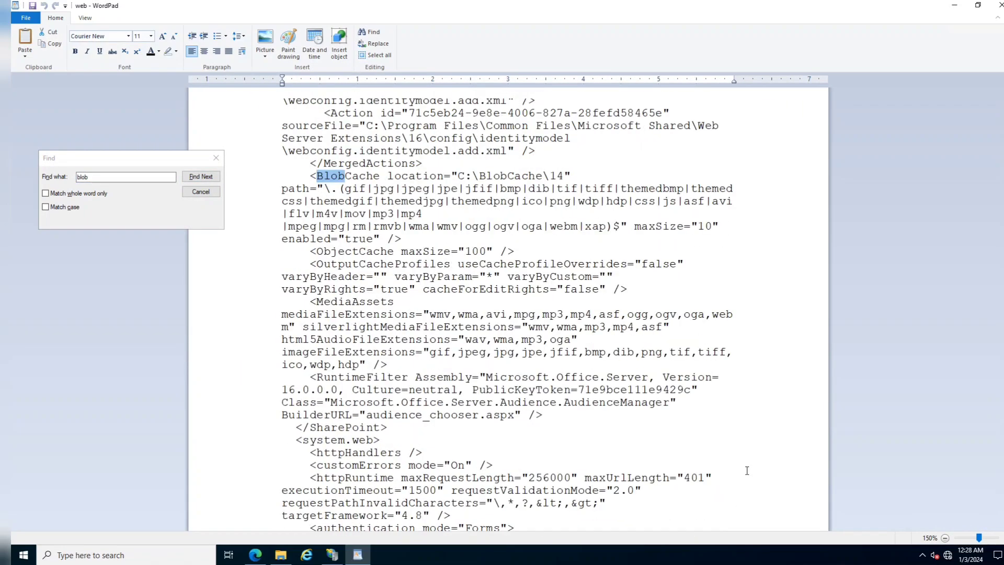
drag(446, 251, 563, 251)
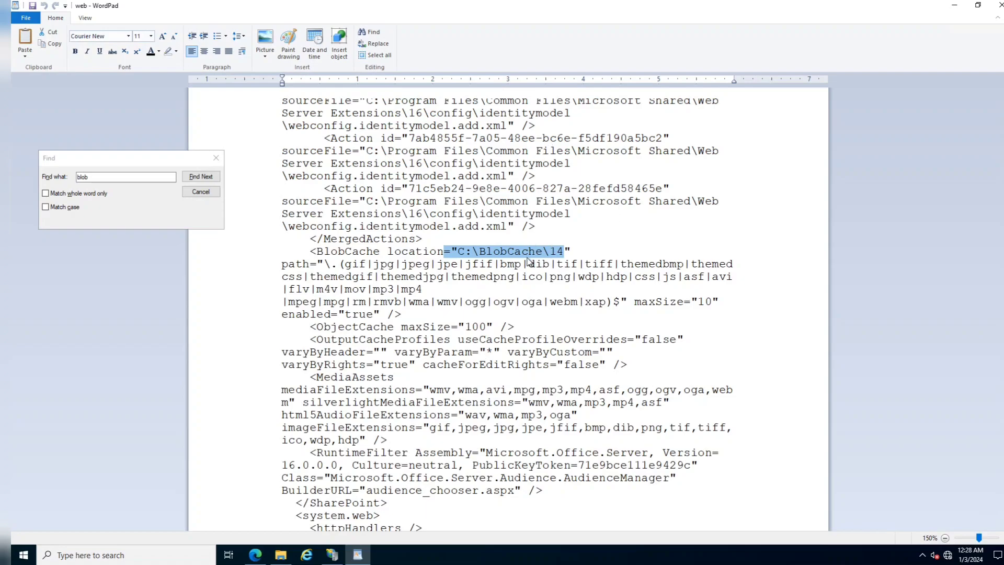
click(281, 554)
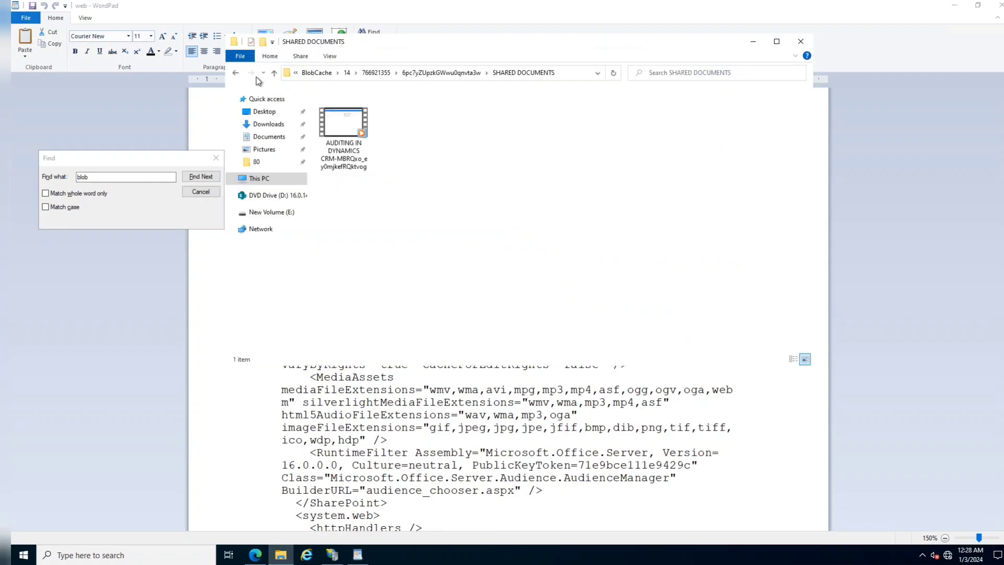
click(355, 75)
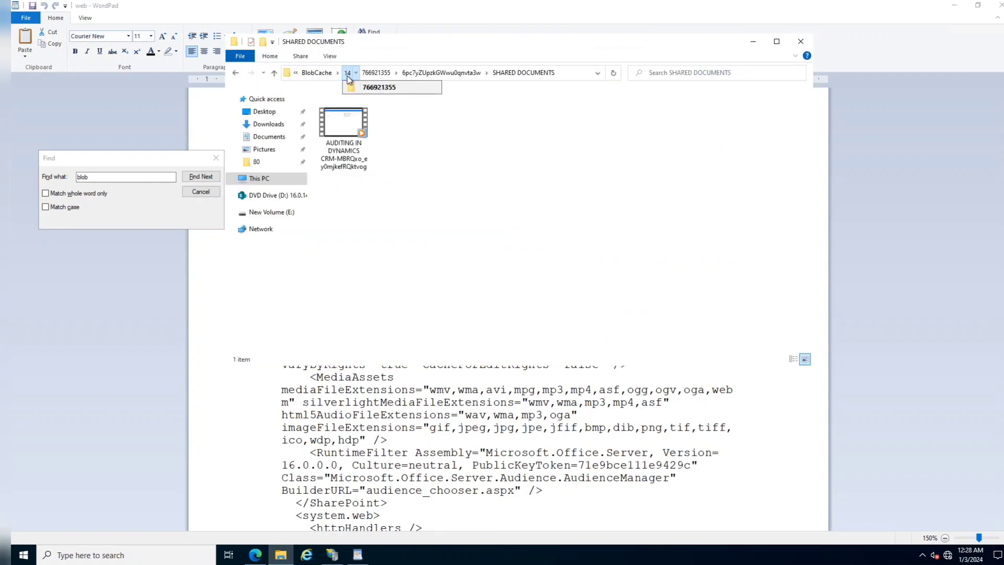
click(348, 76)
click(469, 76)
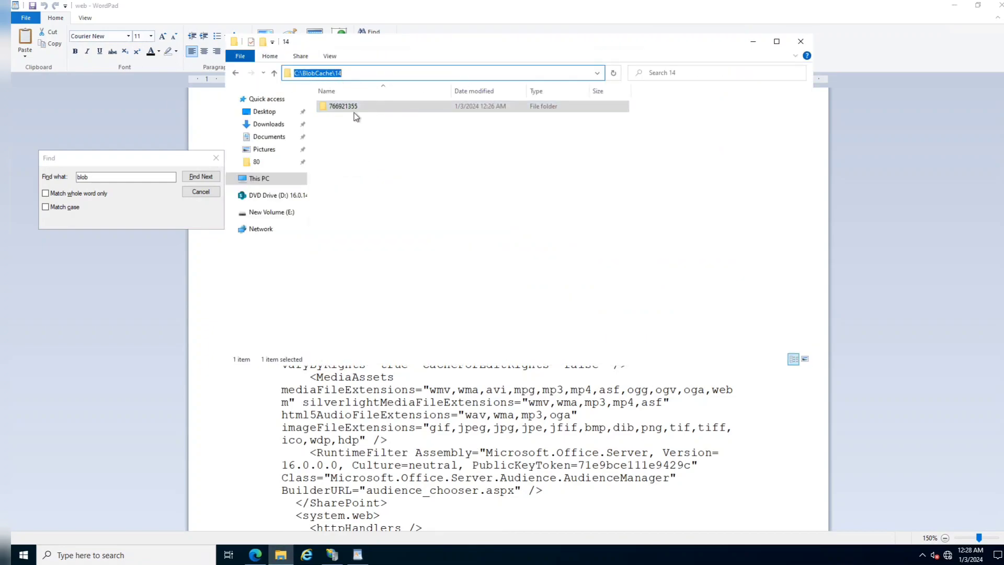
key(alt+Tab)
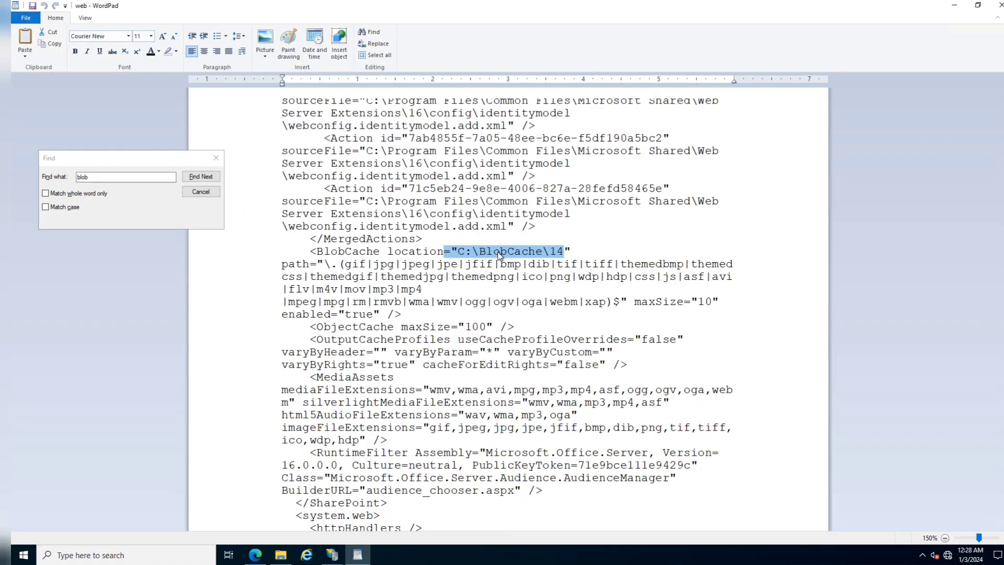
Step: Open the 766921355 folder inside 14 and its subfolders down to SHARED DOCUMENTS, inspecting their contents
click(281, 554)
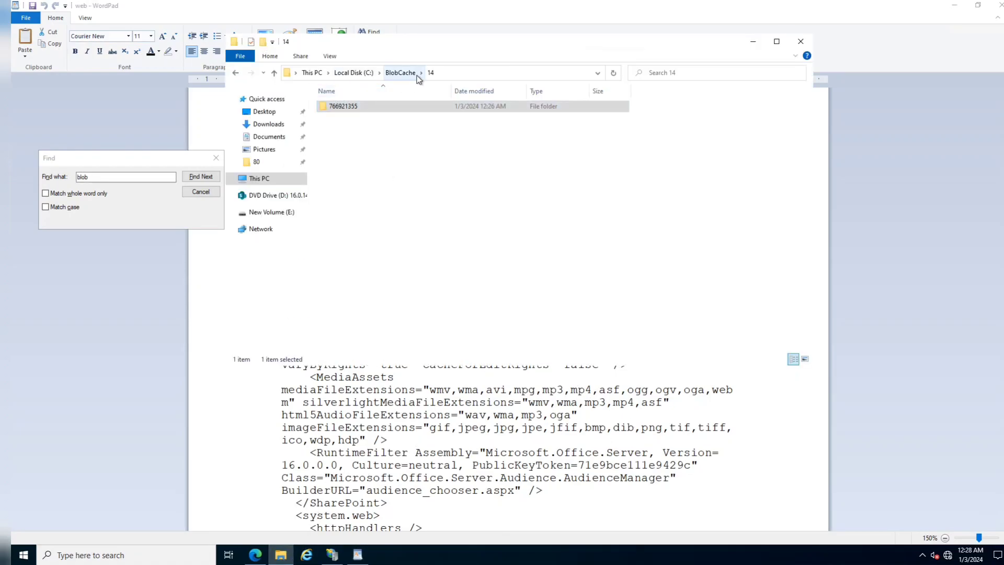
double_click(345, 107)
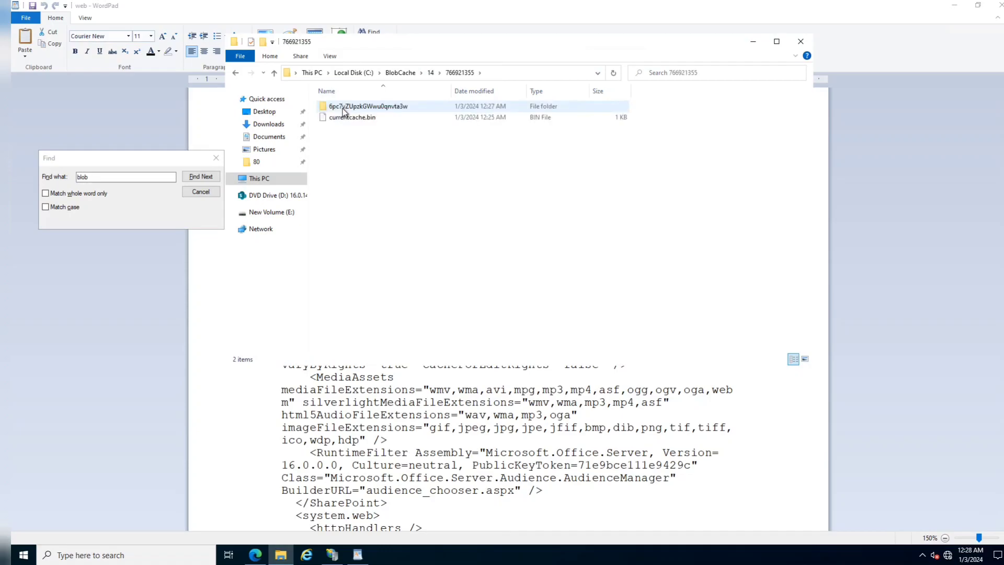
double_click(343, 107)
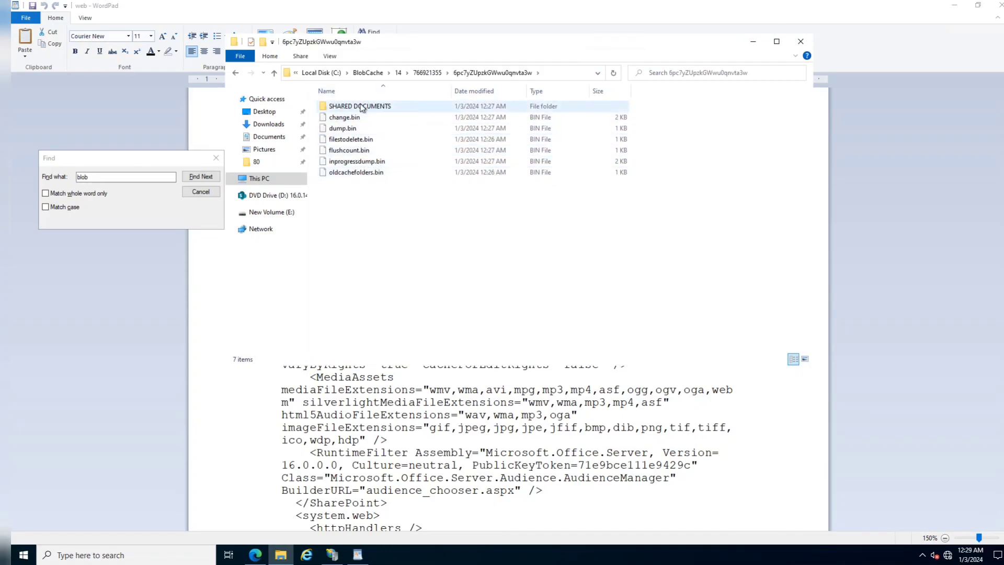
double_click(360, 107)
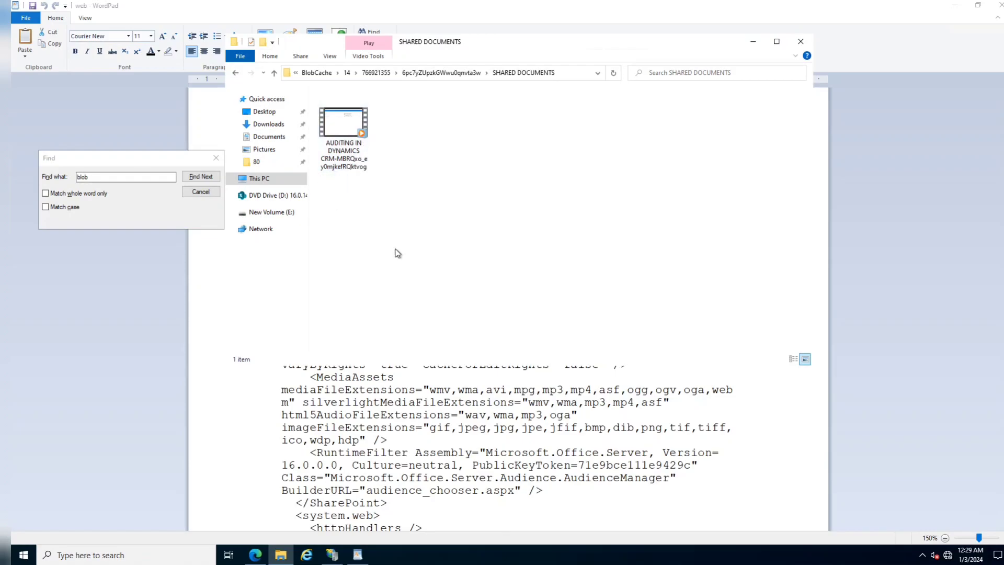
Step: Switch to the 10.20.30.10 remote session and upload the Creating Apps in Dynamics CRM video from its desktop to the SharePoint Documents library
click(619, 9)
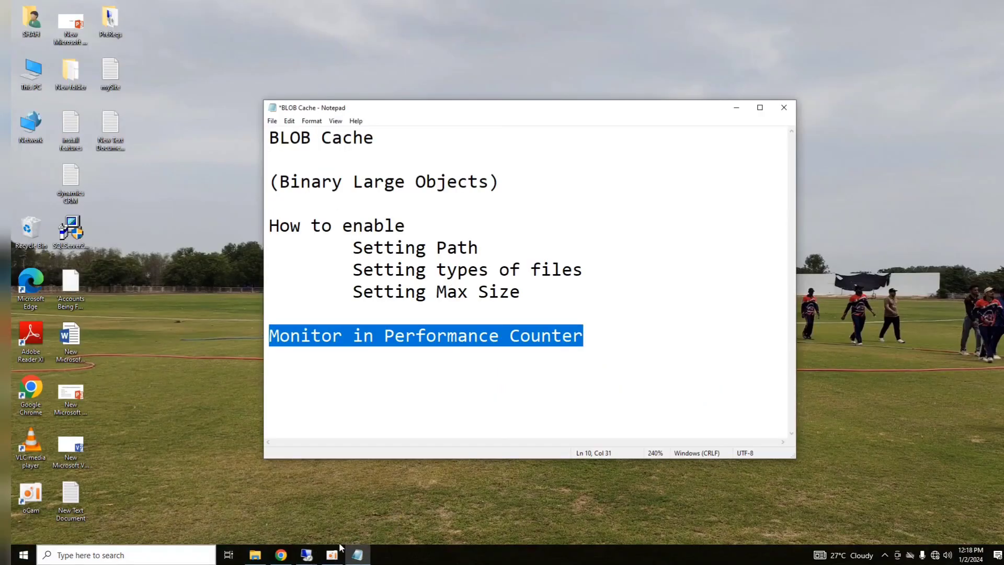
mouse_move(307, 553)
click(256, 502)
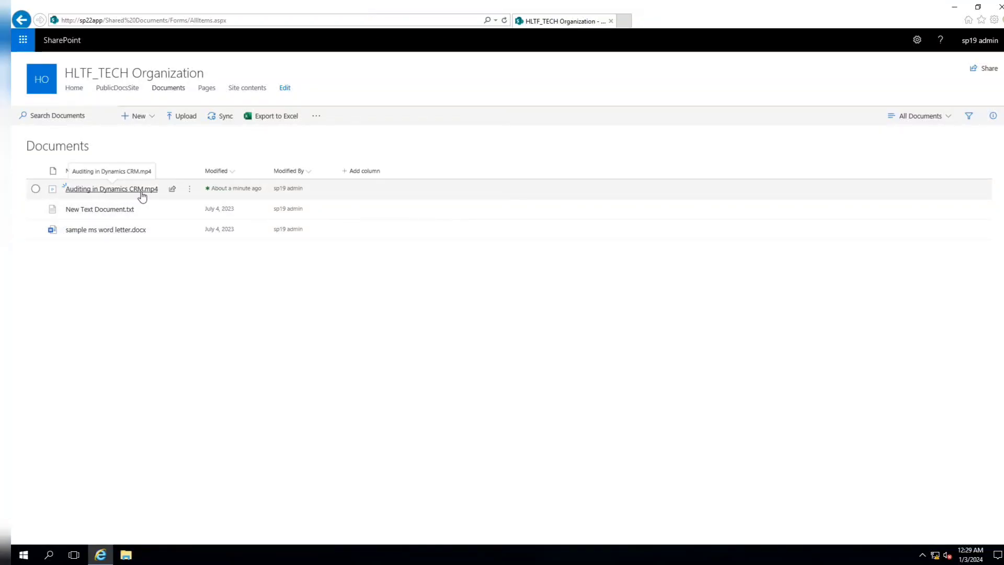
mouse_move(807, 5)
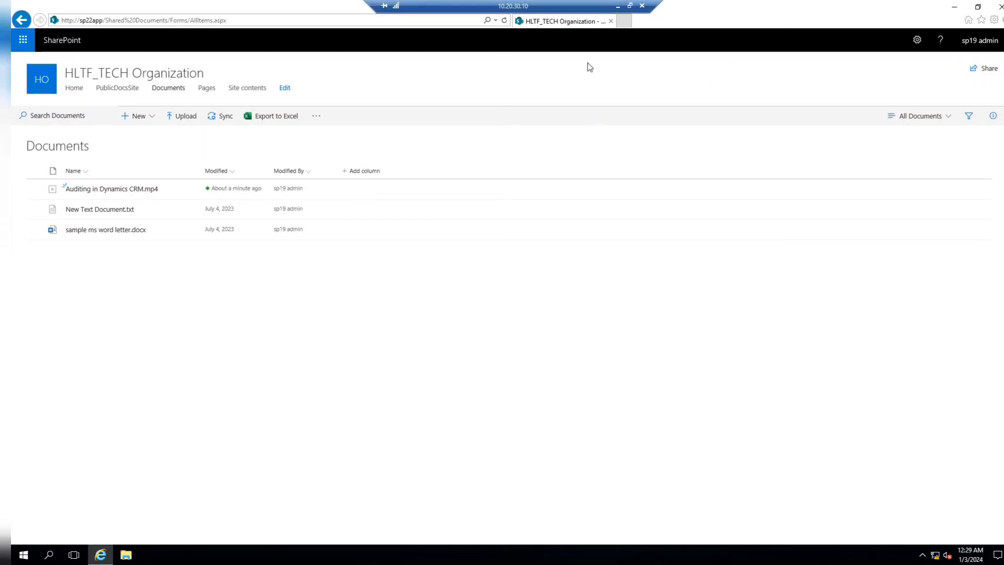
click(618, 6)
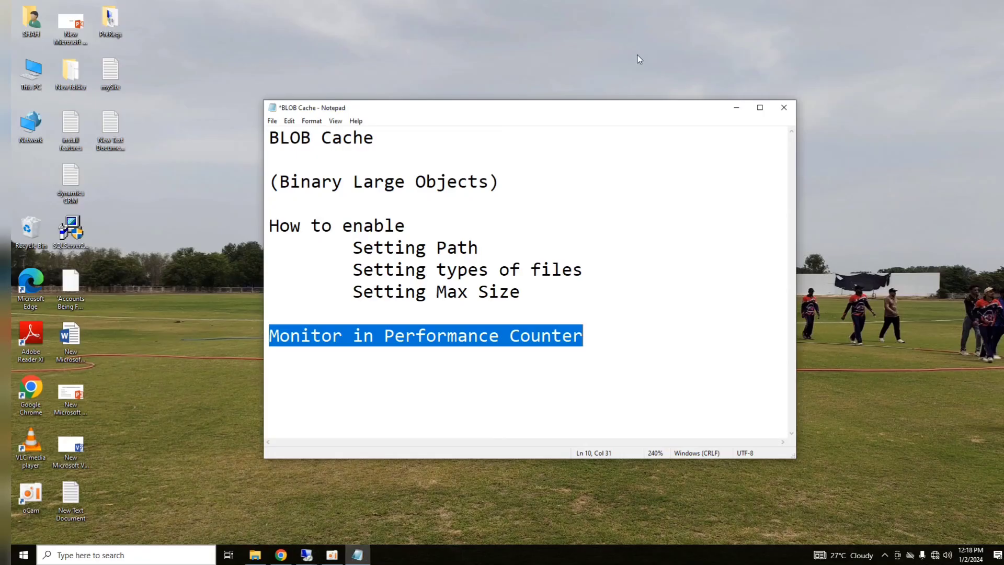
mouse_move(307, 554)
click(280, 516)
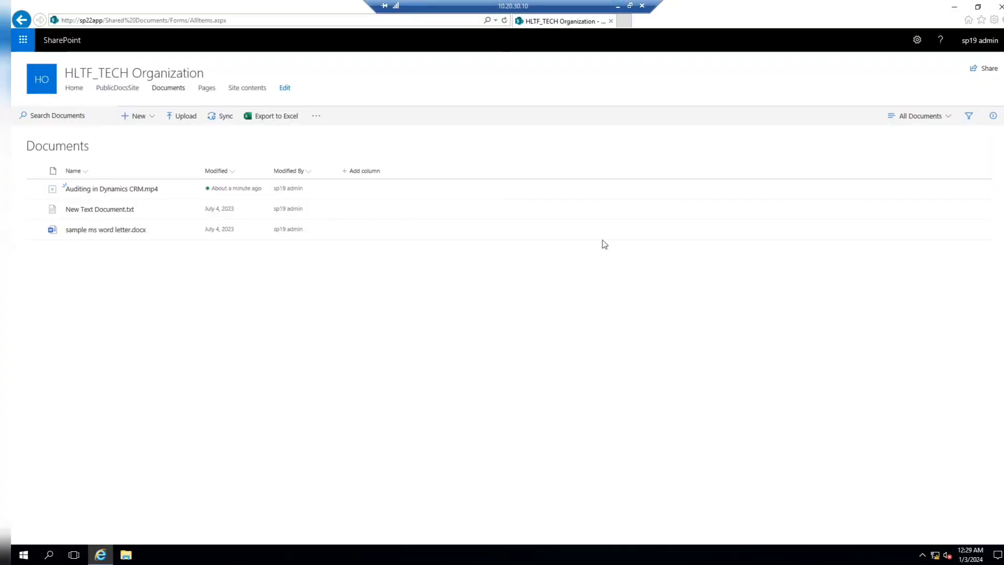
drag(310, 303, 119, 462)
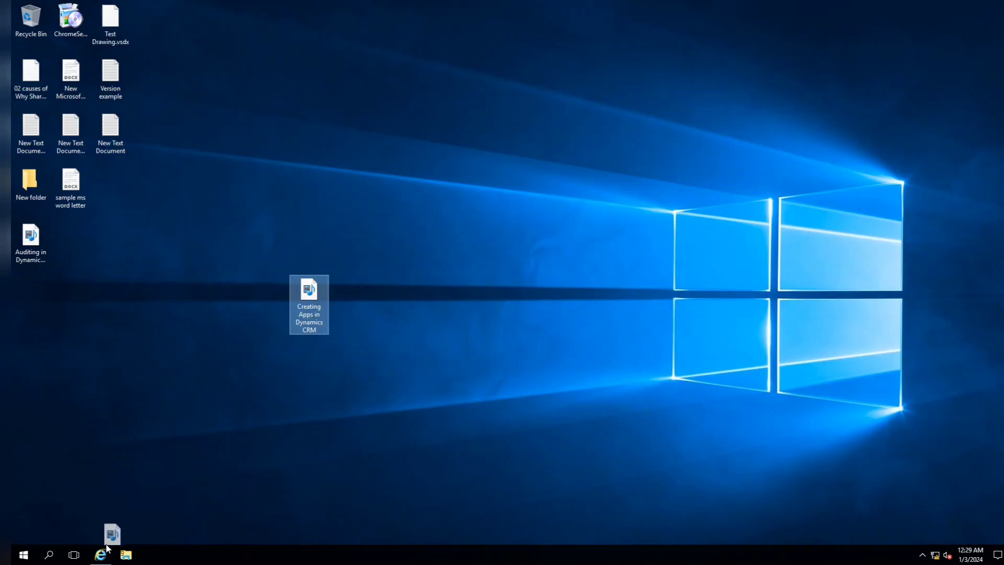
drag(107, 548, 302, 344)
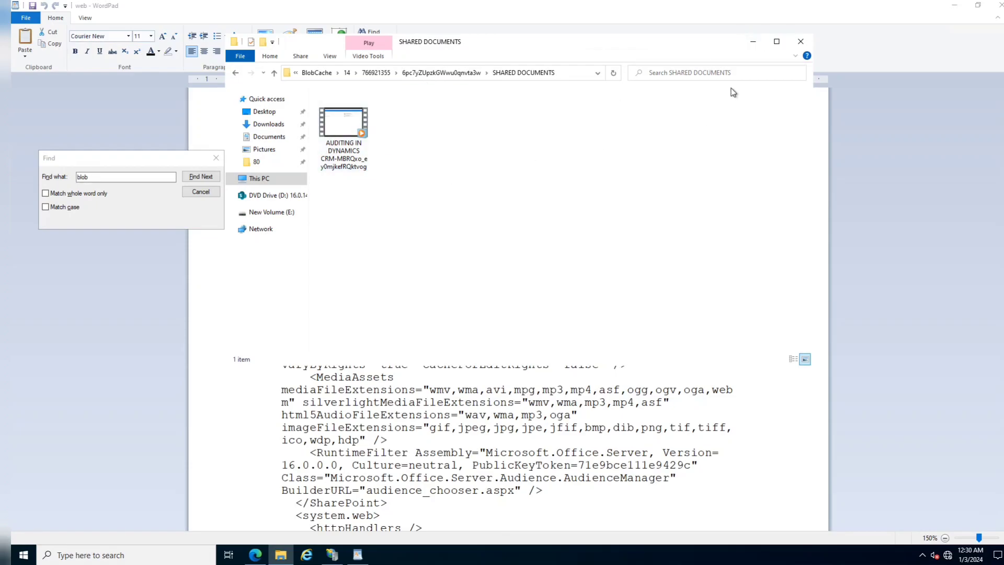
Step: Minimise the SHARED DOCUMENTS window, close web.config in WordPad and leave the 10.20.30.30 session for the host desktop
click(753, 42)
click(1001, 5)
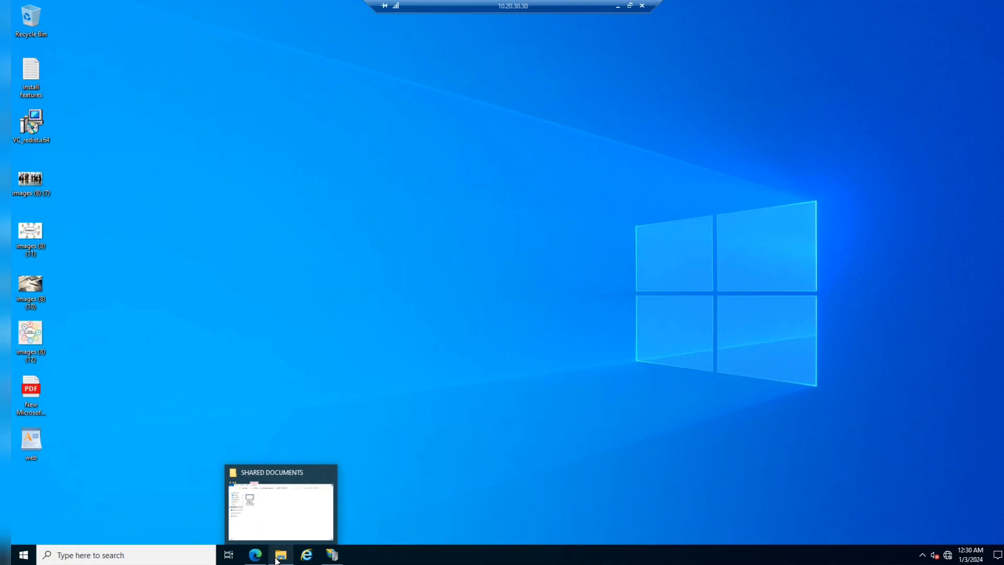
click(615, 8)
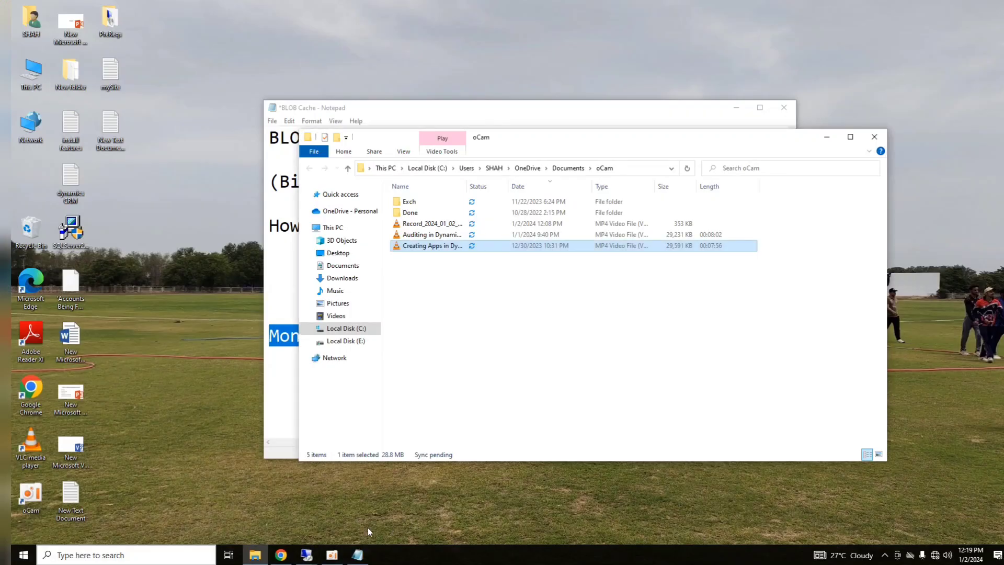
Step: Play the Creating Apps in Dynamics CRM video from the Documents library in the 10.20.30.10 session and close its preview
click(258, 514)
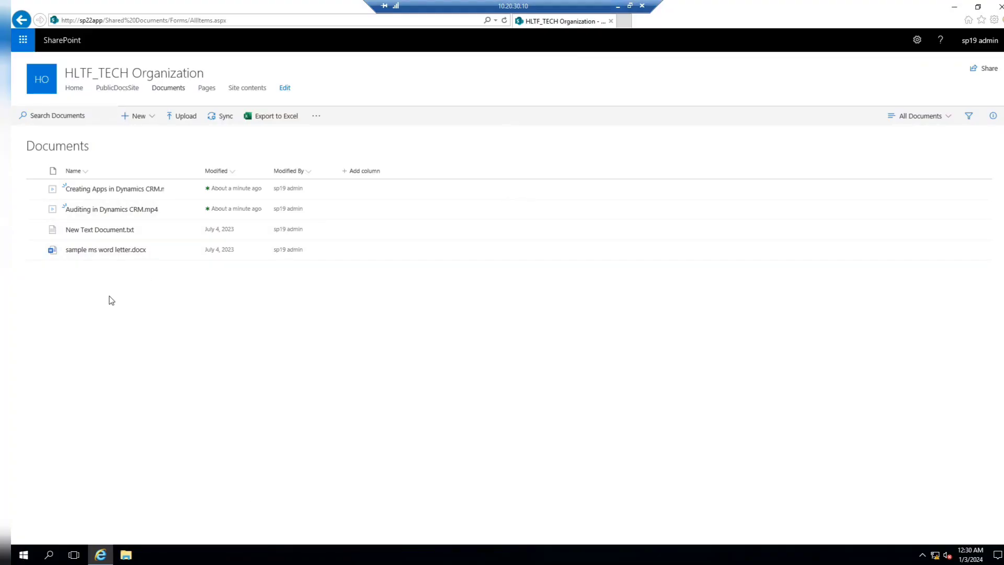
click(113, 190)
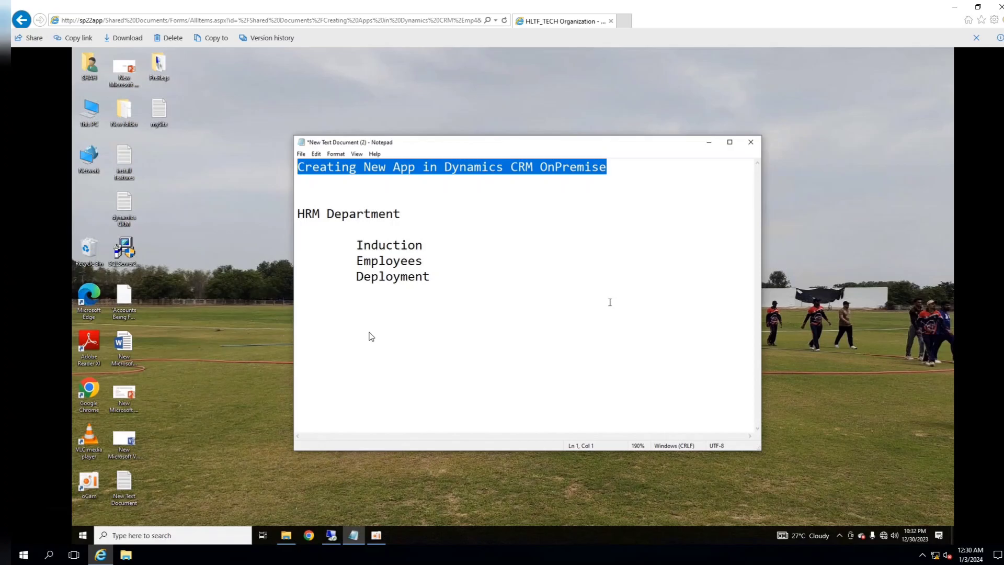
click(977, 38)
Step: Switch to the 10.20.30.30 remote session and refresh the cached SHARED DOCUMENTS folder to check for the new video
mouse_move(575, 2)
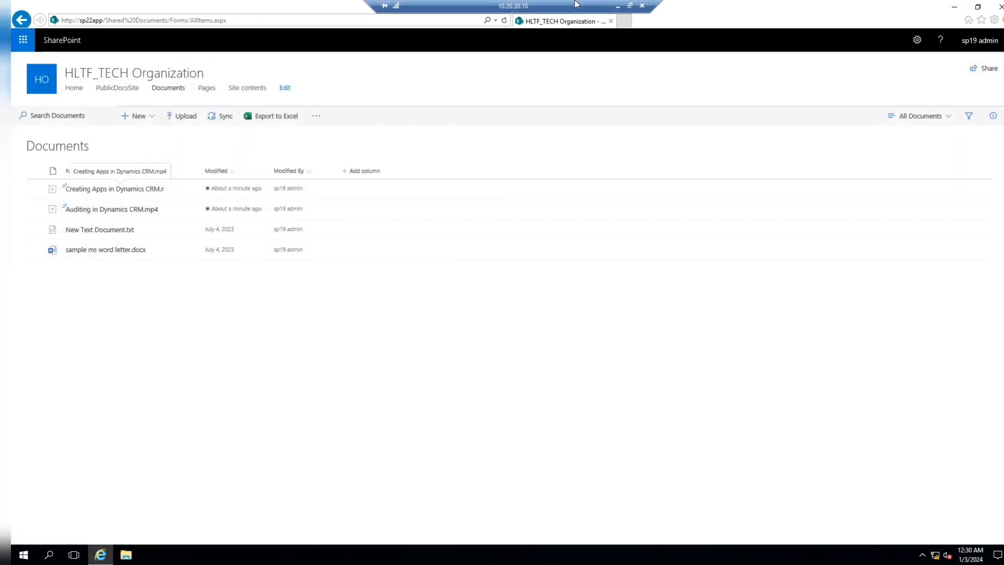
click(619, 8)
mouse_move(309, 558)
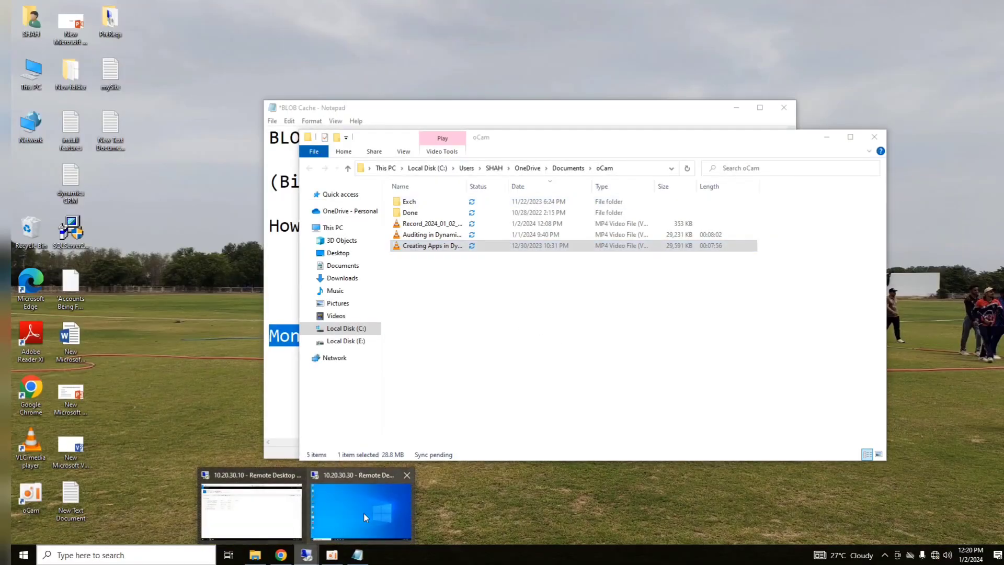
click(367, 516)
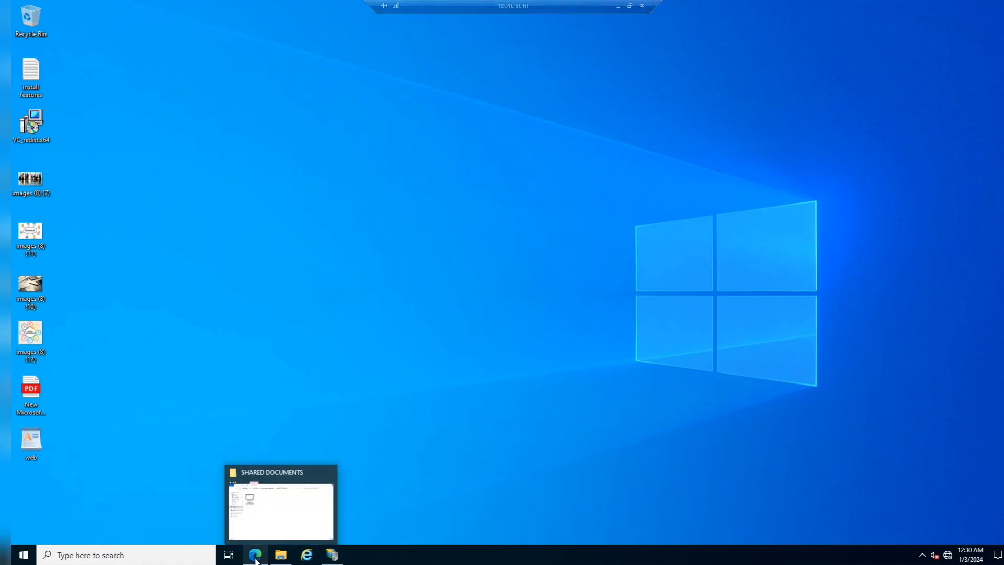
click(281, 555)
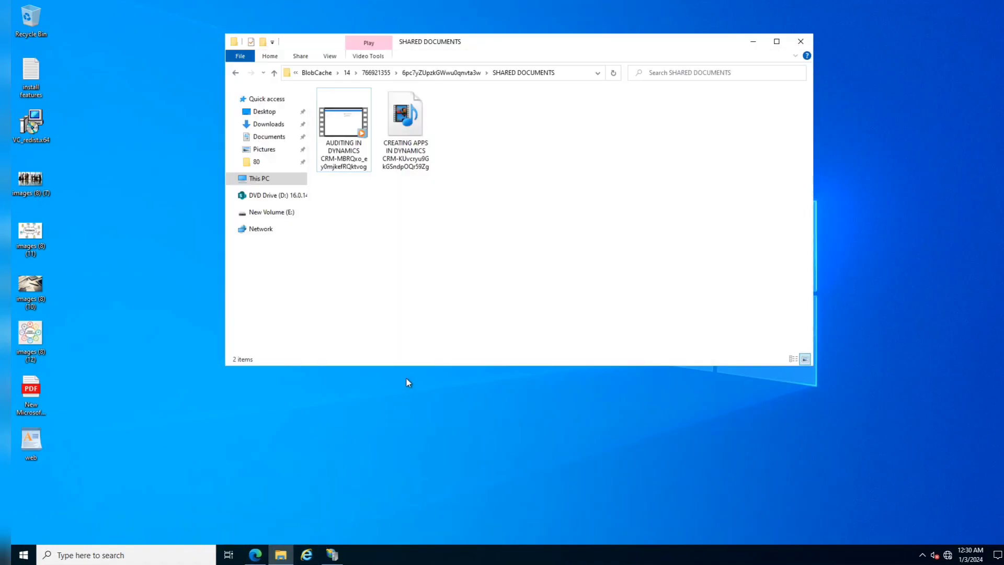
right_click(442, 239)
click(466, 276)
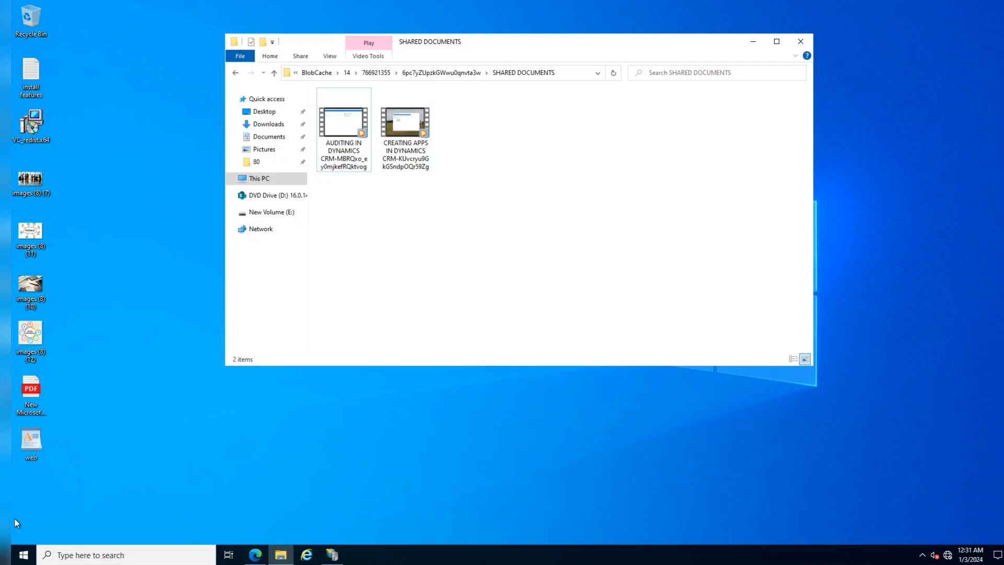
Step: Search Windows for "perf" and launch Performance Monitor
click(24, 555)
text(perfomr)
key(BackSpace)
key(BackSpace)
key(BackSpace)
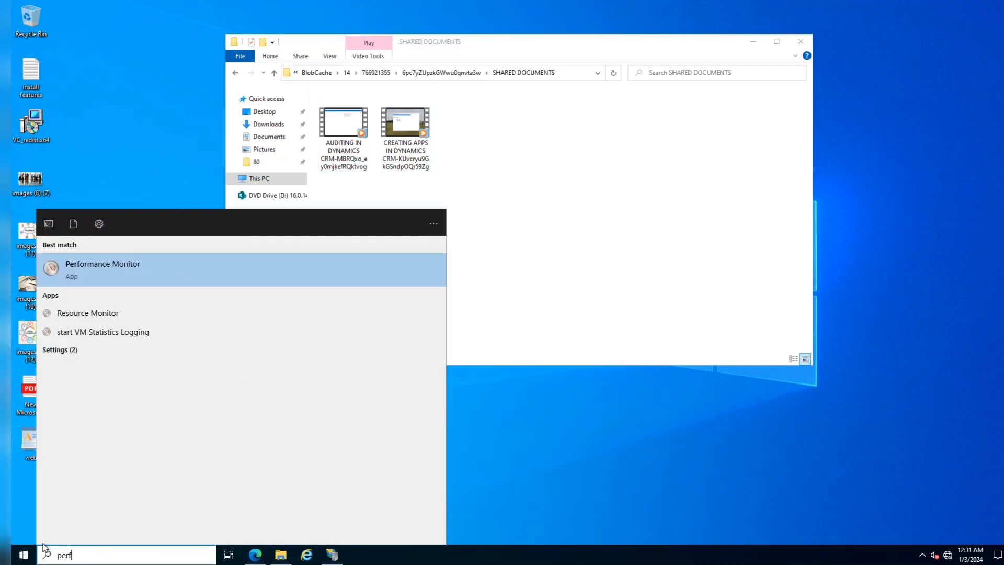
key(Return)
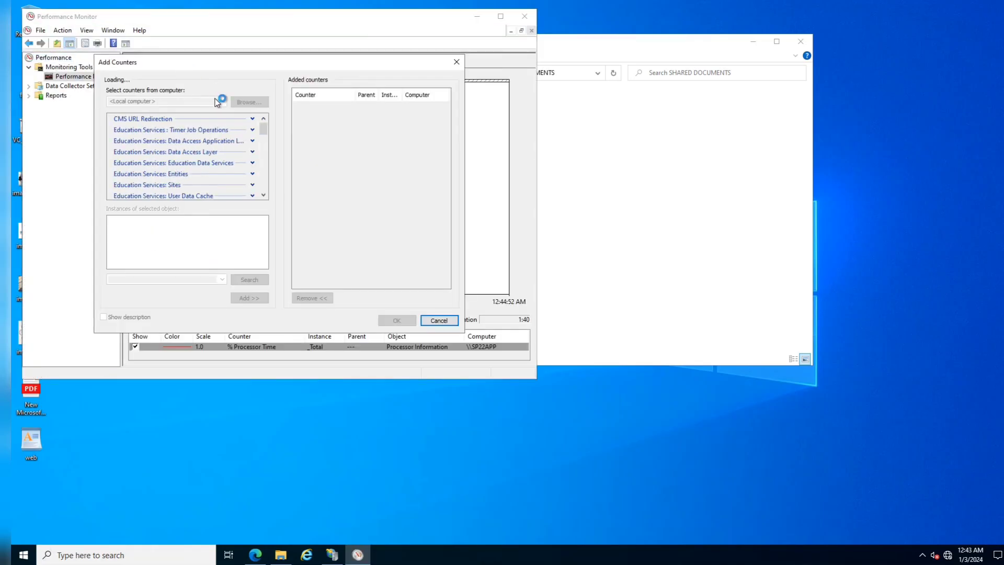
Step: Add all SharePoint Disk-Based Cache counters for the _Total instance on the local computer to the performance graph
scroll(259, 129, down, 10)
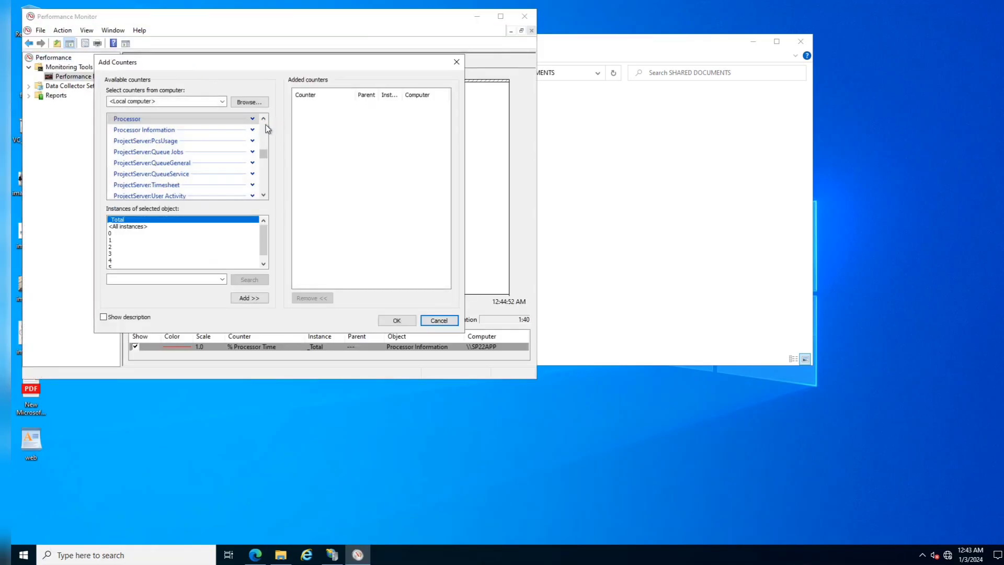
scroll(264, 163, down, 3)
drag(264, 159, 266, 172)
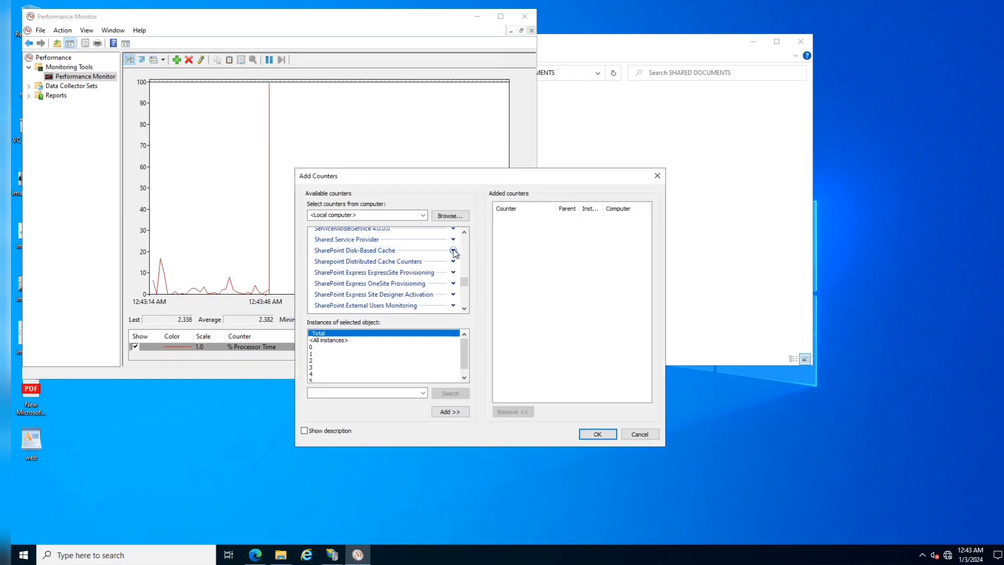
click(454, 251)
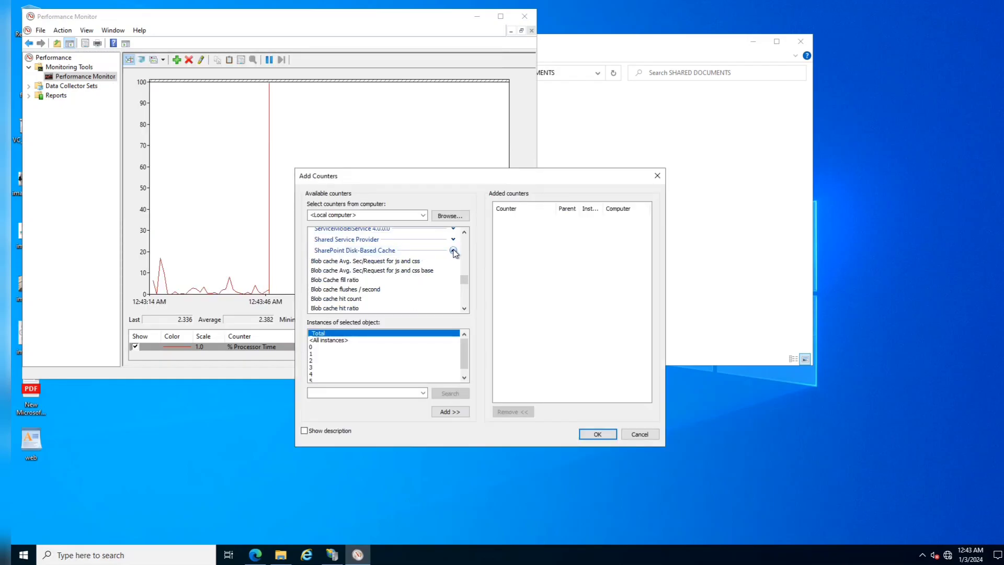
click(386, 251)
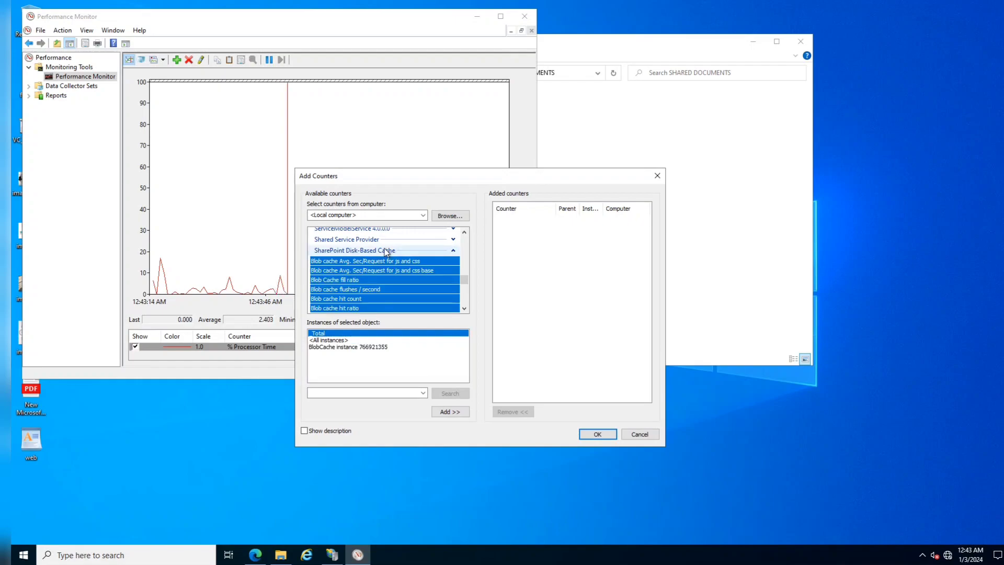
click(450, 412)
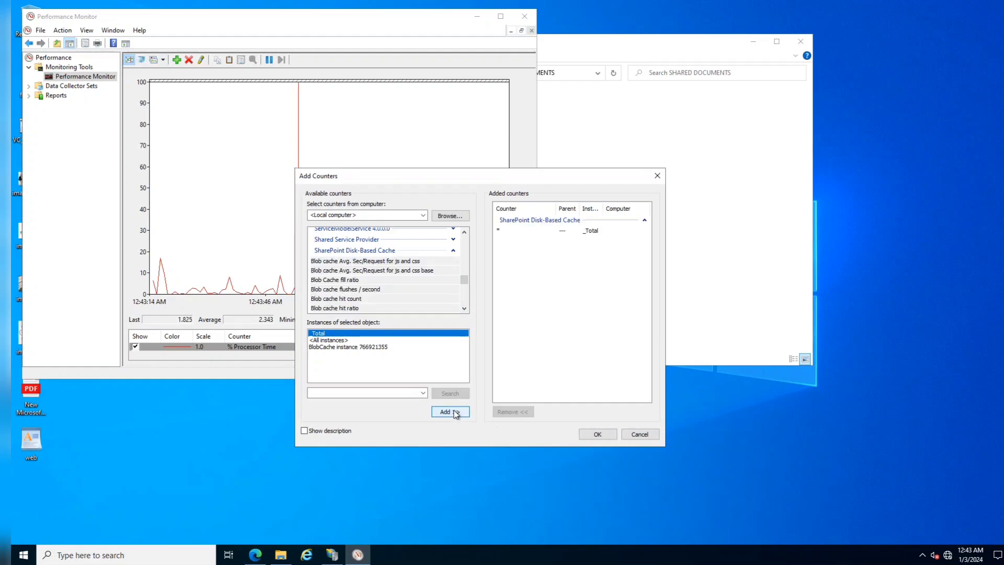
click(603, 435)
Step: Move the Performance Monitor window clear of the desktop icons and display the counters as a Report
drag(282, 25, 526, 106)
click(406, 141)
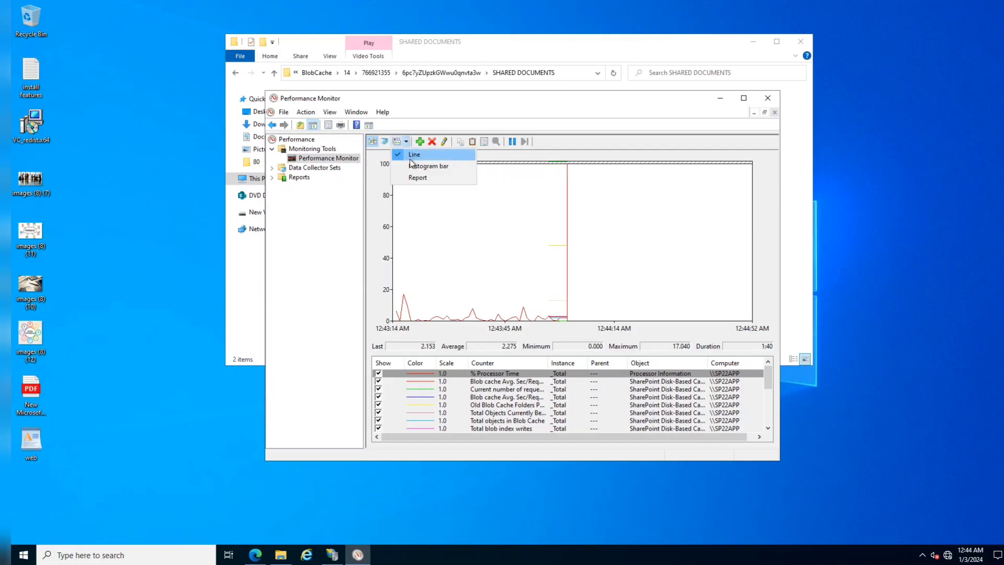
click(418, 177)
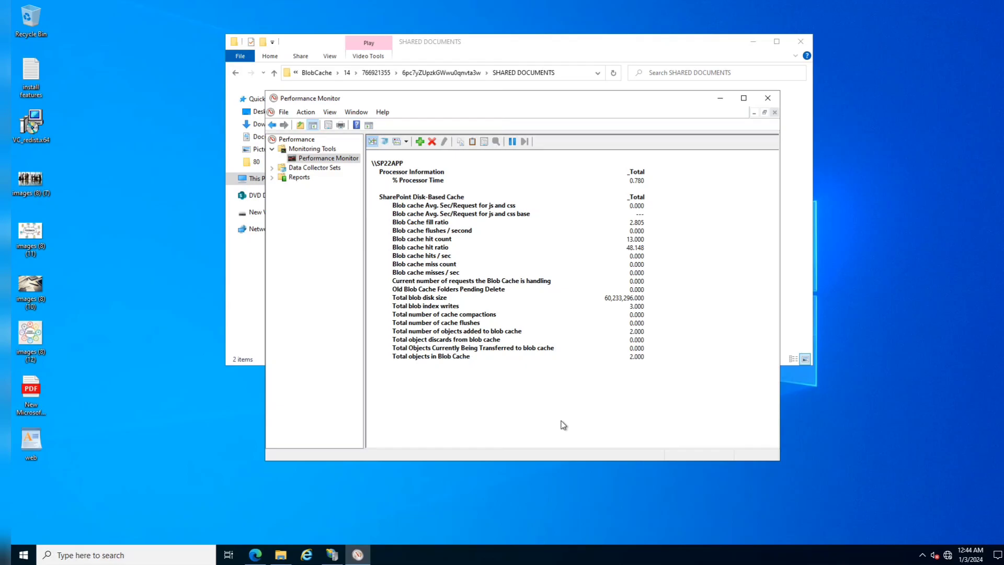
Step: Examine the SharePoint Disk-Based Cache counters and move the Performance Monitor window to compare them with the cached video files behind it
click(743, 100)
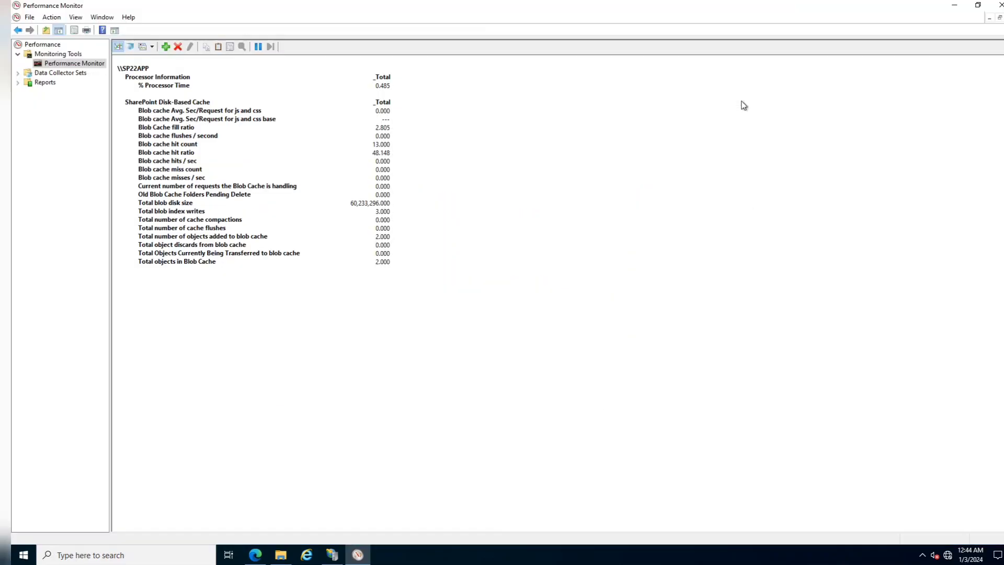
click(978, 4)
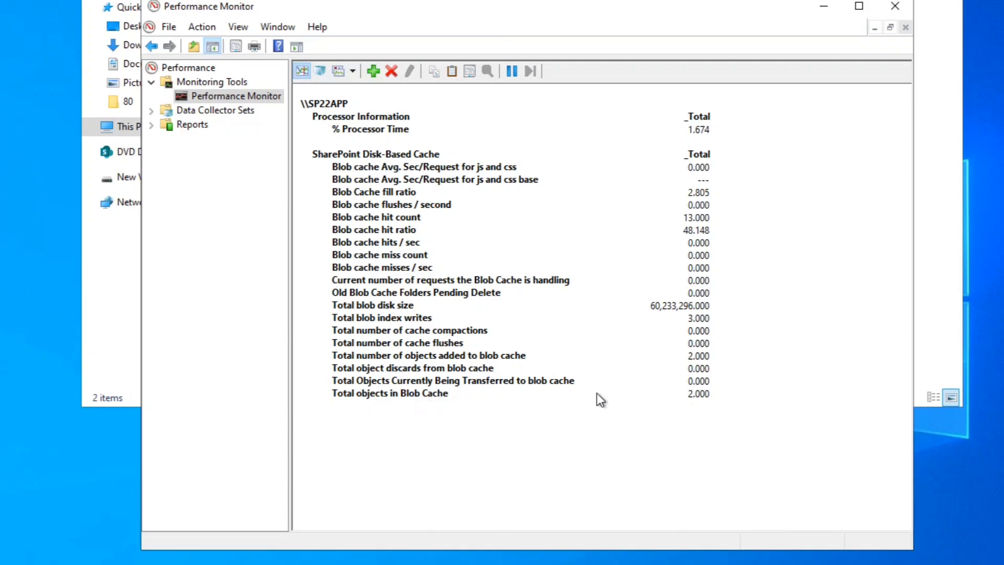
drag(585, 7, 586, 207)
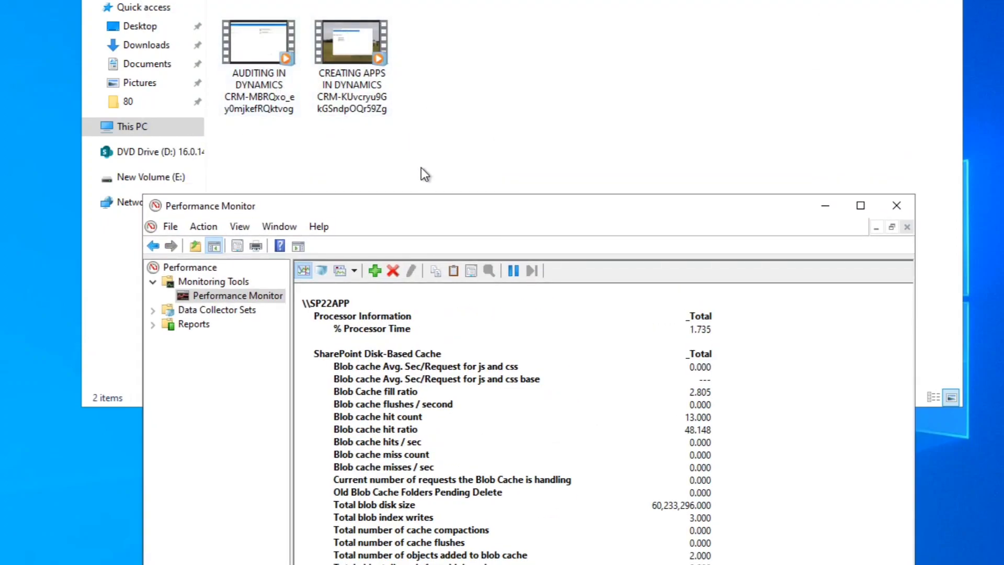
drag(450, 215, 459, 74)
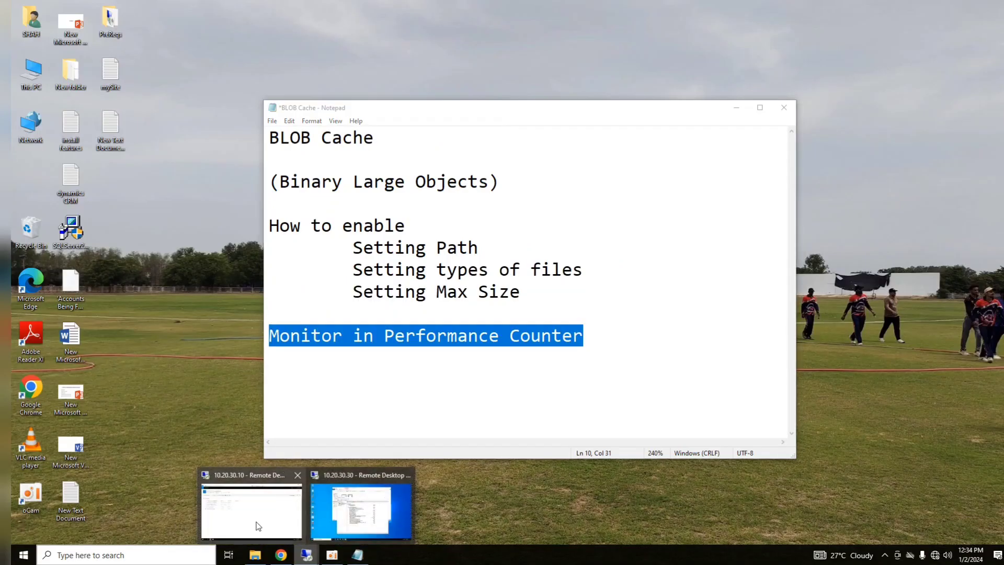
Step: Play Creating Apps in Dynamics CRM.mp4 in the 10.20.30.10 session and check the BLOB cache counters in the 10.20.30.30 session
click(253, 515)
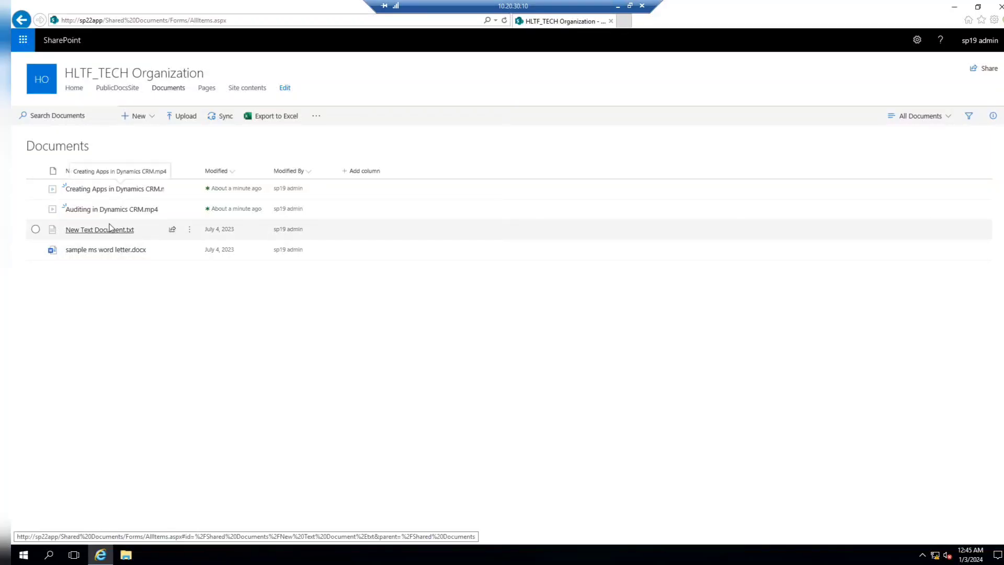
click(151, 189)
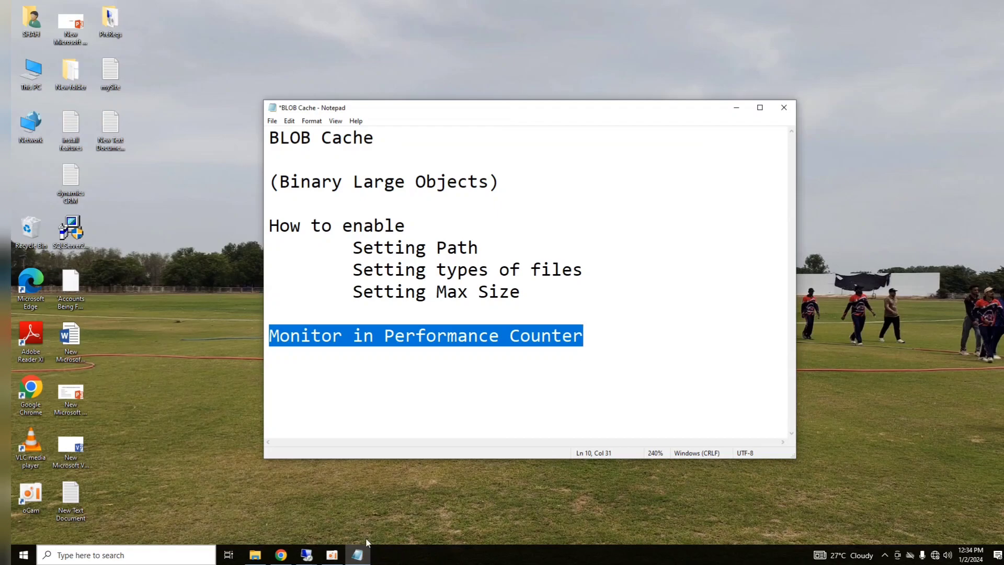
mouse_move(366, 542)
click(361, 504)
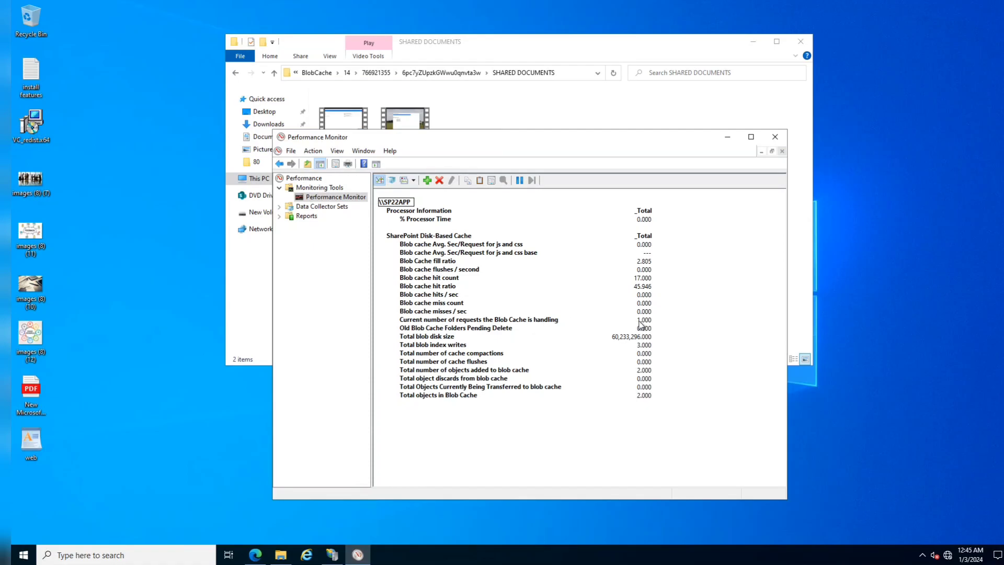
drag(467, 138, 467, 212)
click(619, 6)
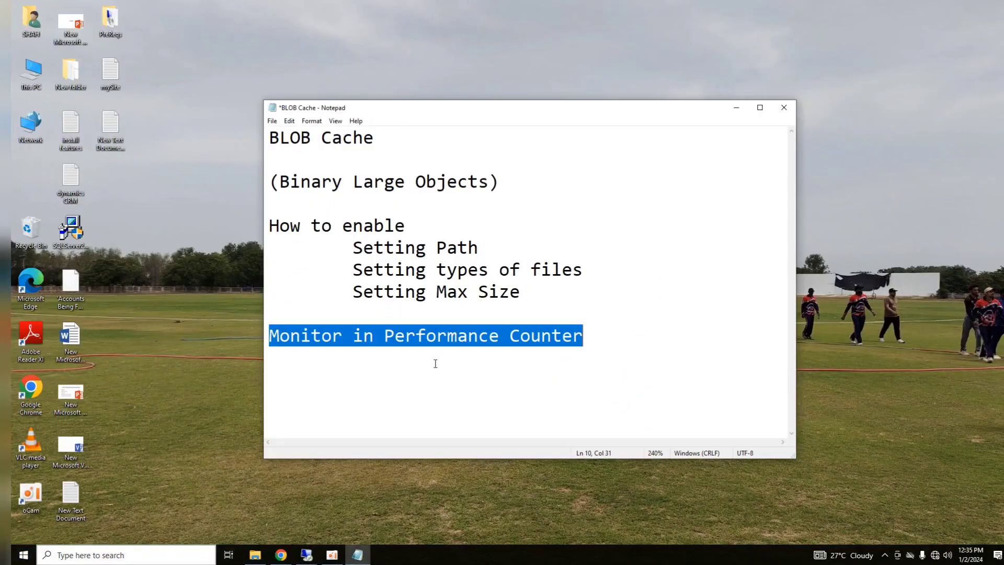
mouse_move(307, 554)
click(294, 520)
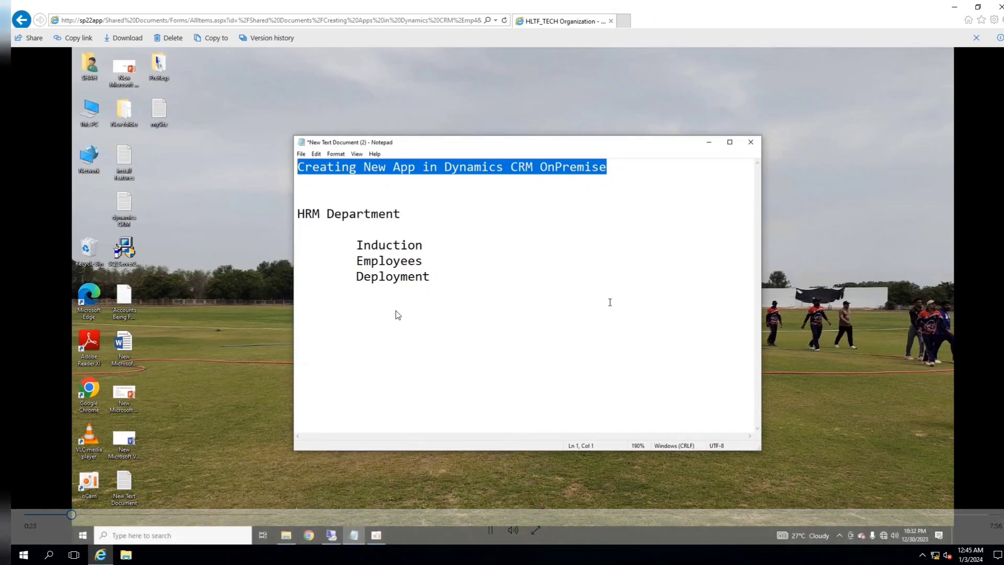
click(628, 21)
text(ht)
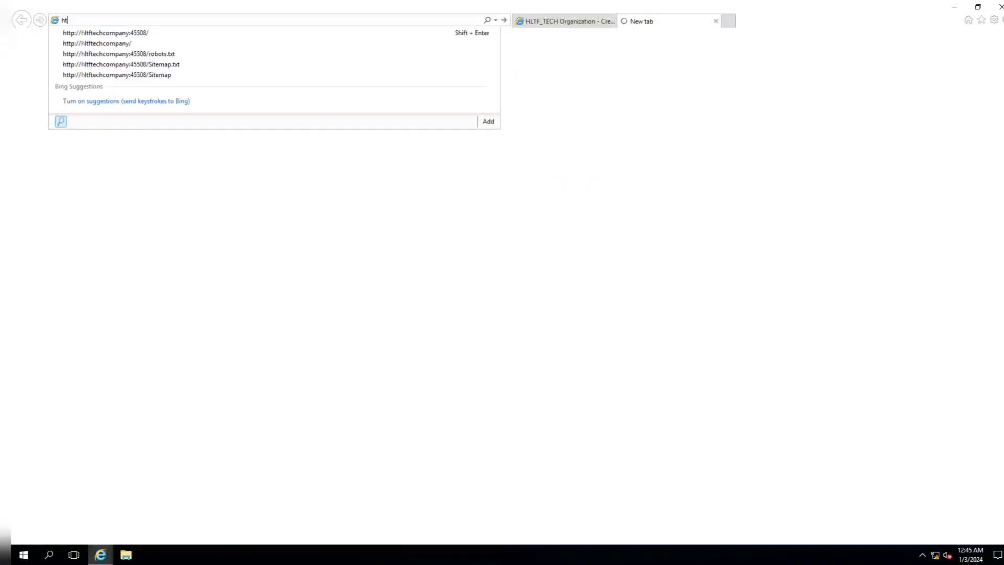
text(tp:/)
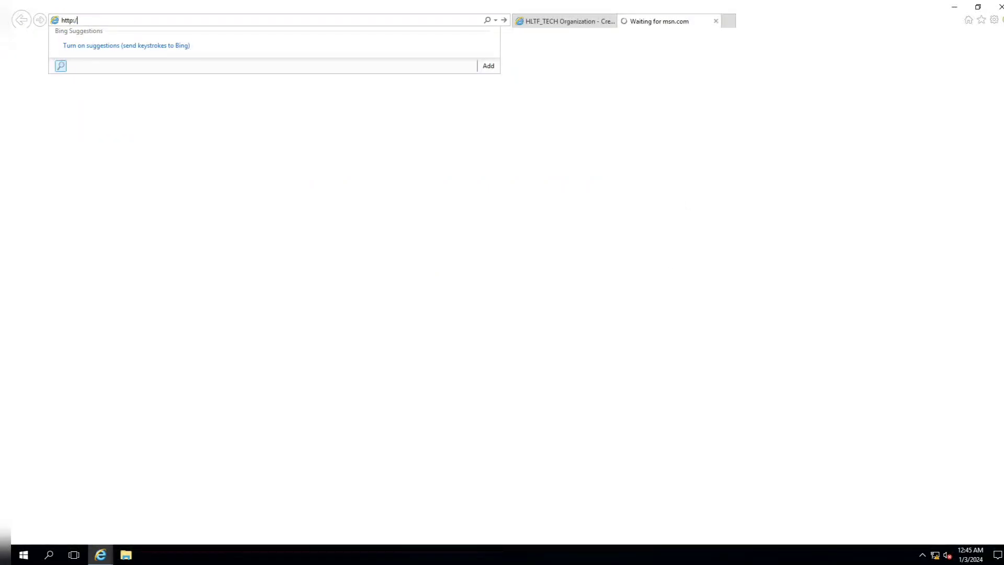
text(/s)
key(Return)
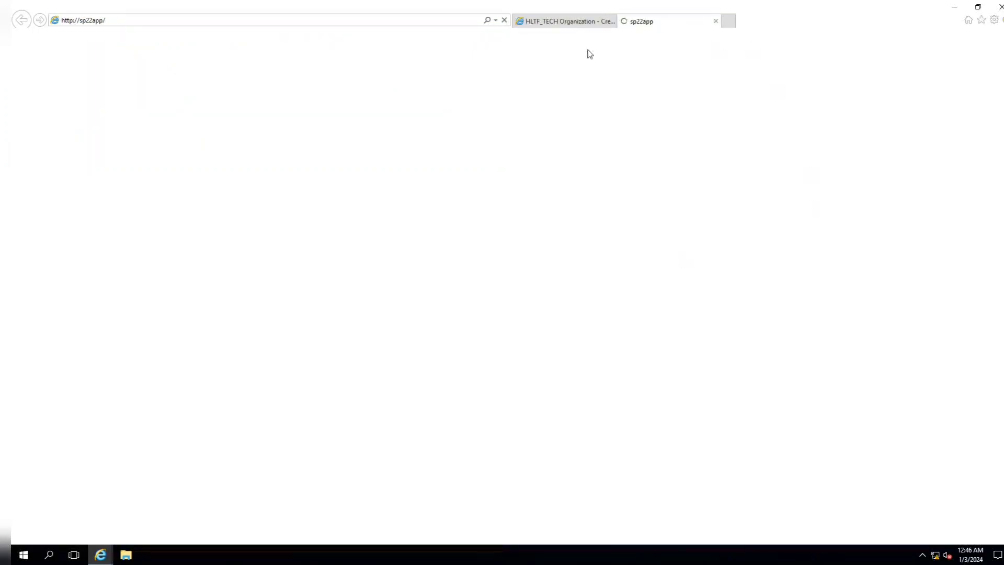
Step: Open the site's Documents library in the new tab, check the video playback in the first tab, and minimize the session
click(546, 23)
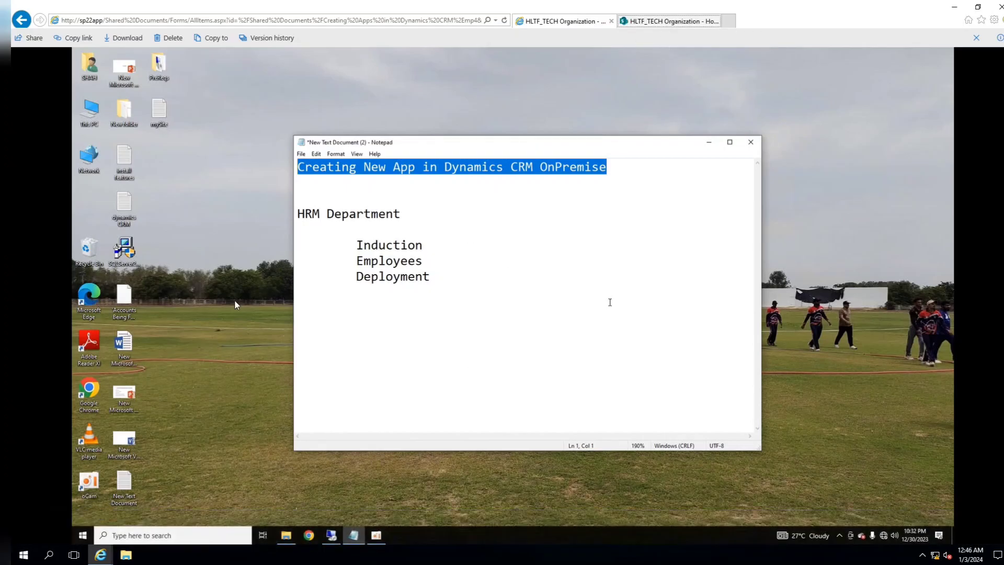
click(663, 22)
click(174, 90)
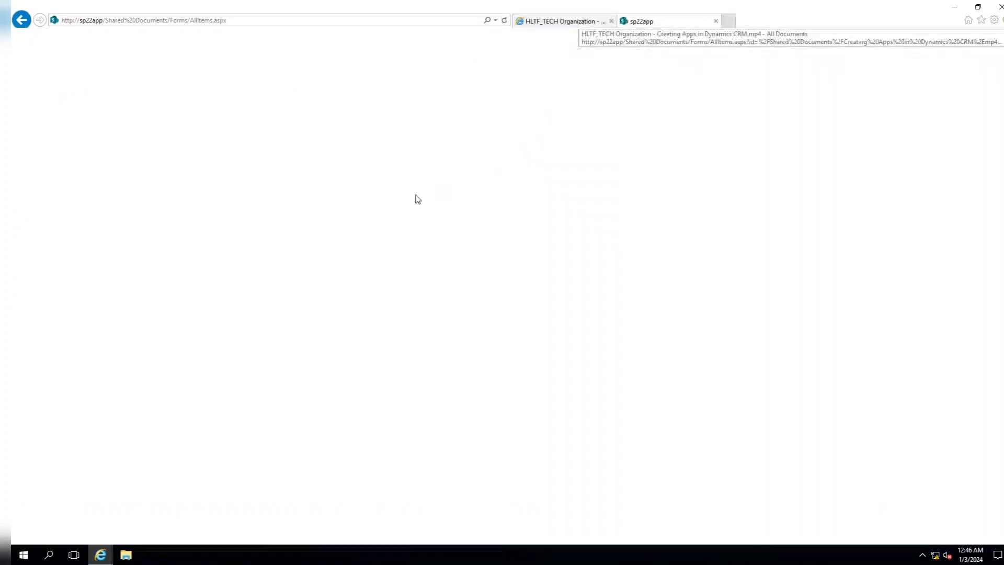
click(564, 22)
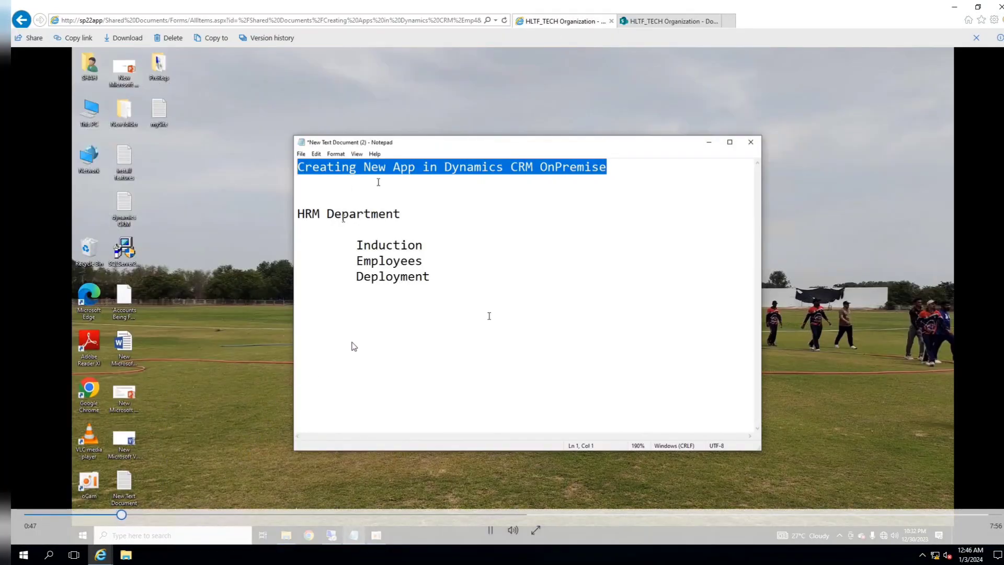
click(672, 22)
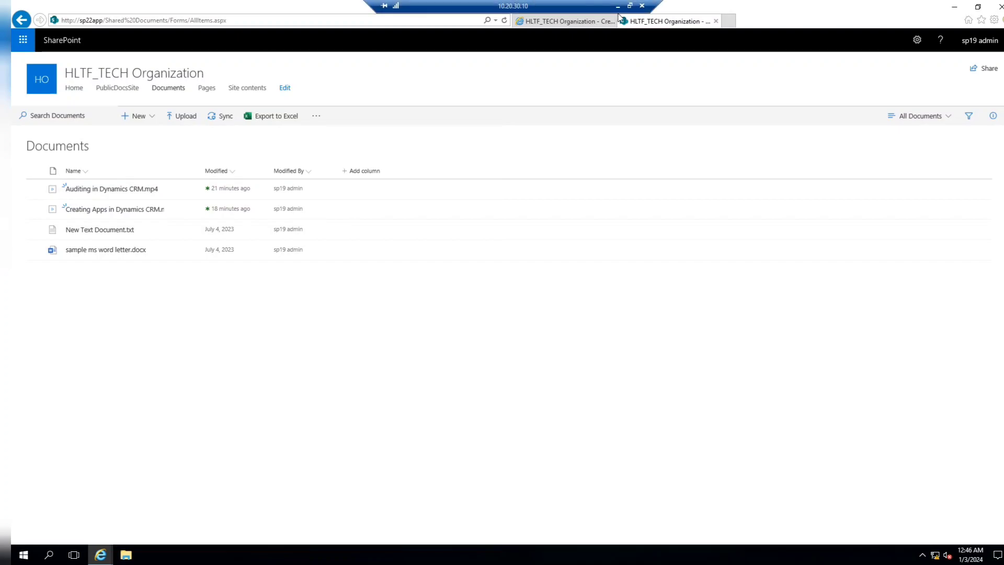
click(619, 7)
Step: Restore the 10.20.30.30 session to a smaller window and arrange it and Performance Monitor so the cache counters are readable
mouse_move(306, 555)
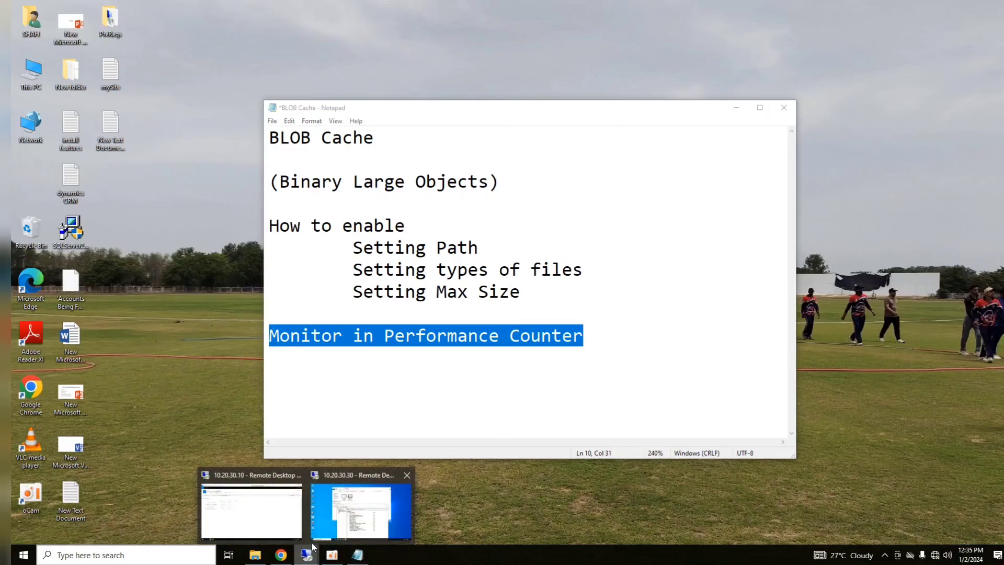
click(342, 530)
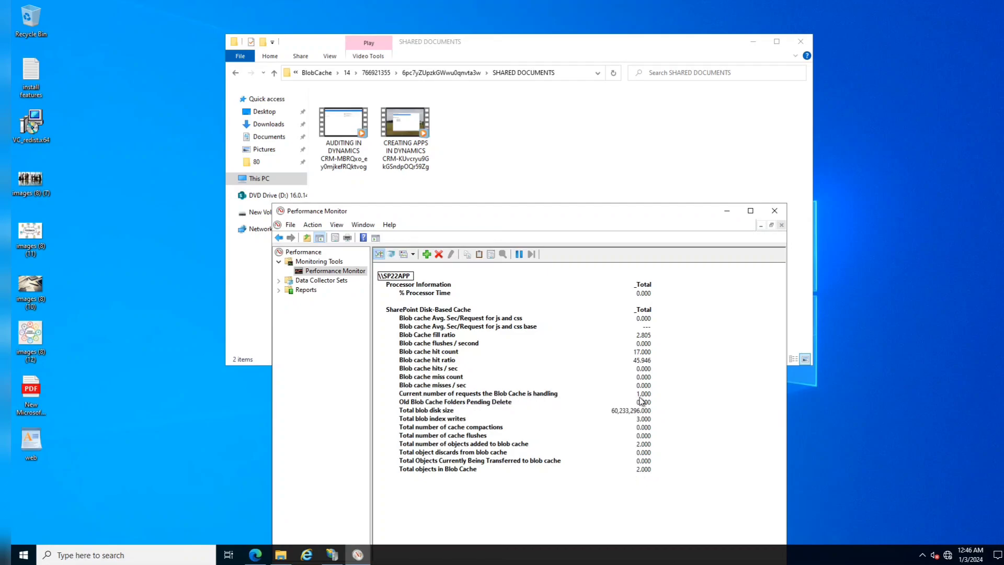
click(645, 7)
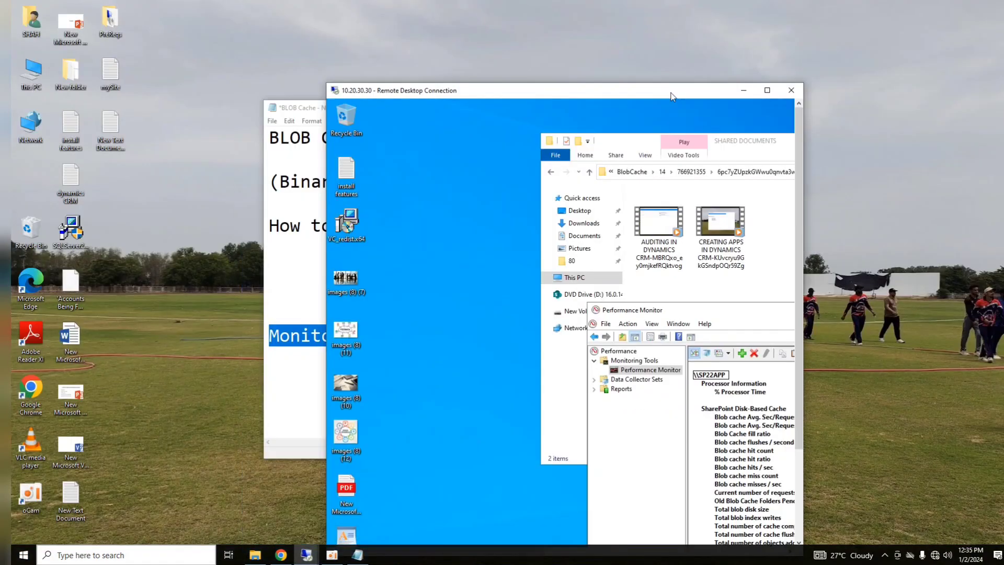
drag(672, 97, 852, 34)
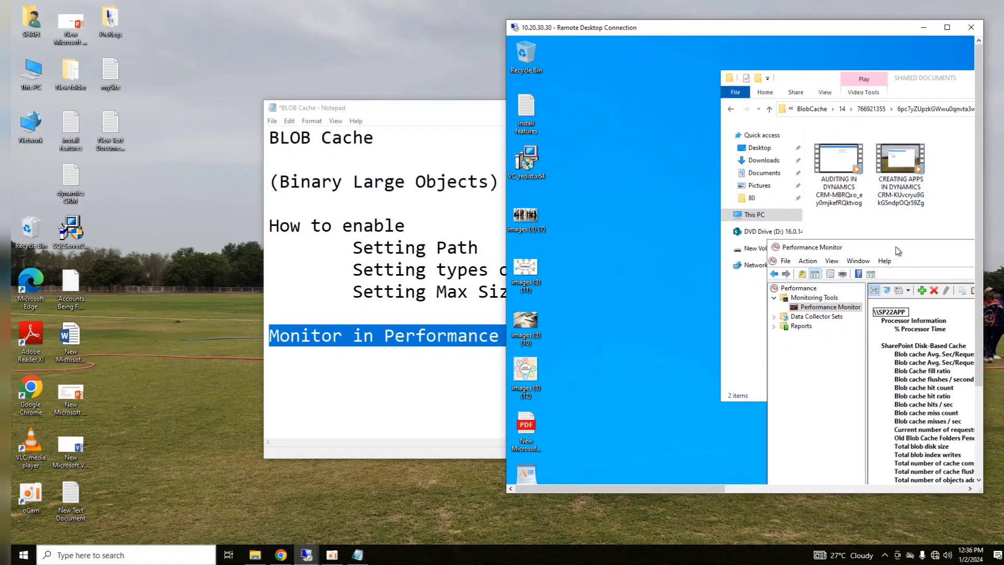
drag(789, 179, 638, 108)
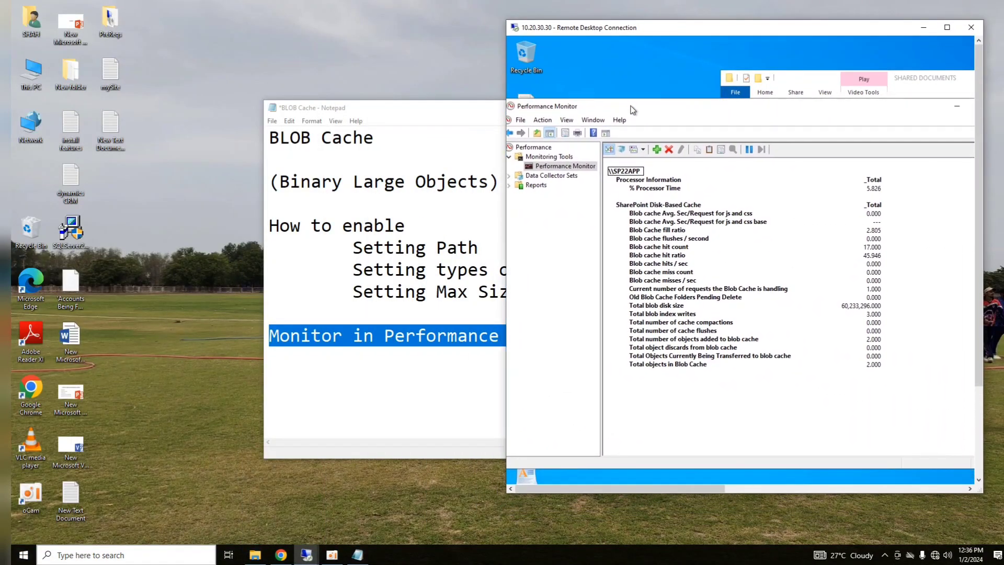
Step: Close the playing video in the 10.20.30.10 session and restore that session to a window alongside the cache counters
mouse_move(306, 554)
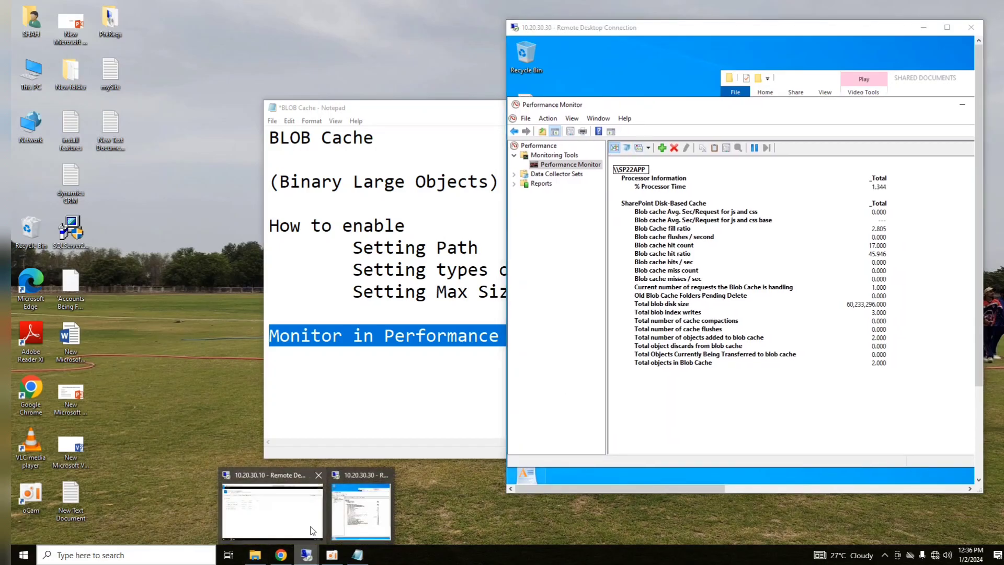
click(279, 515)
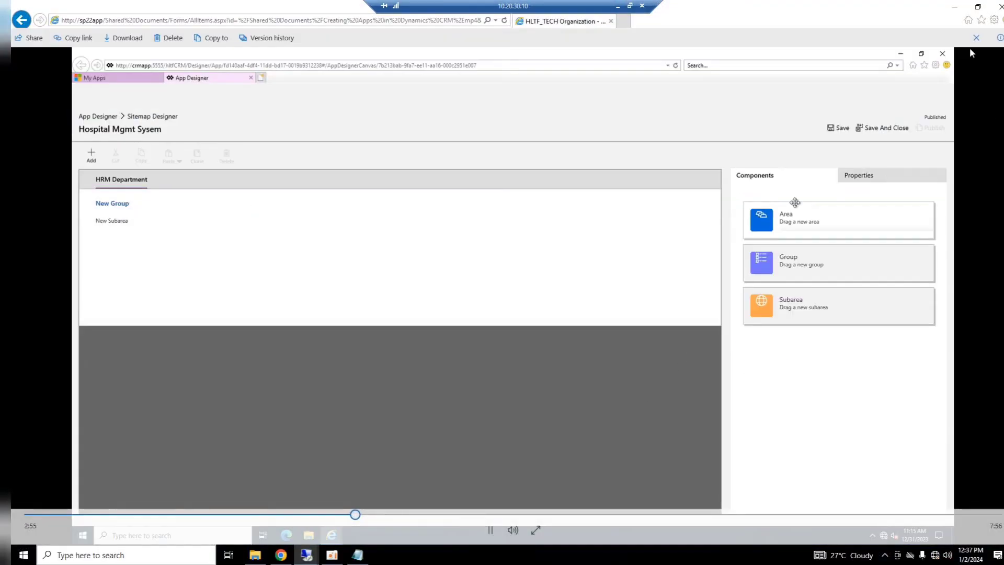
click(976, 40)
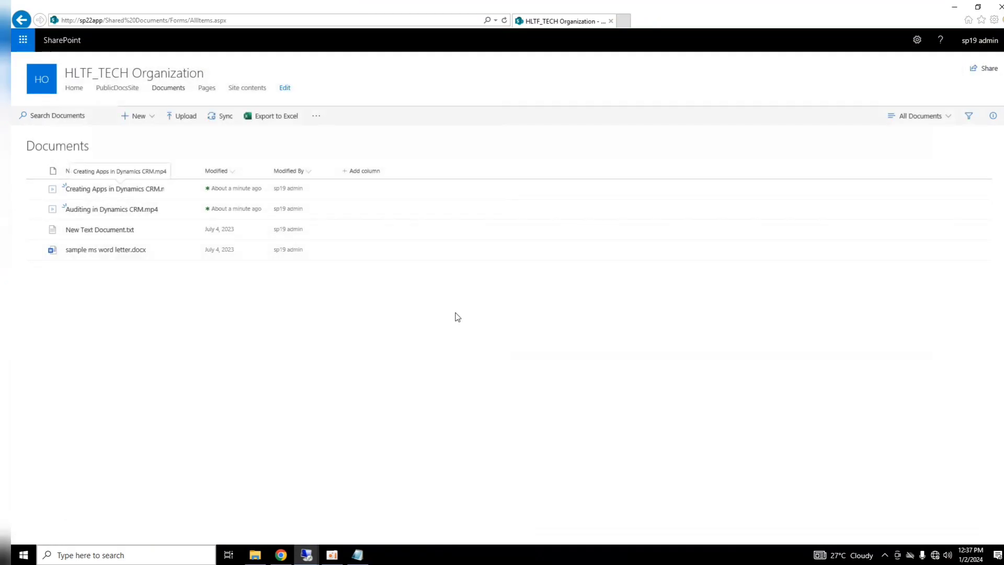
click(625, 13)
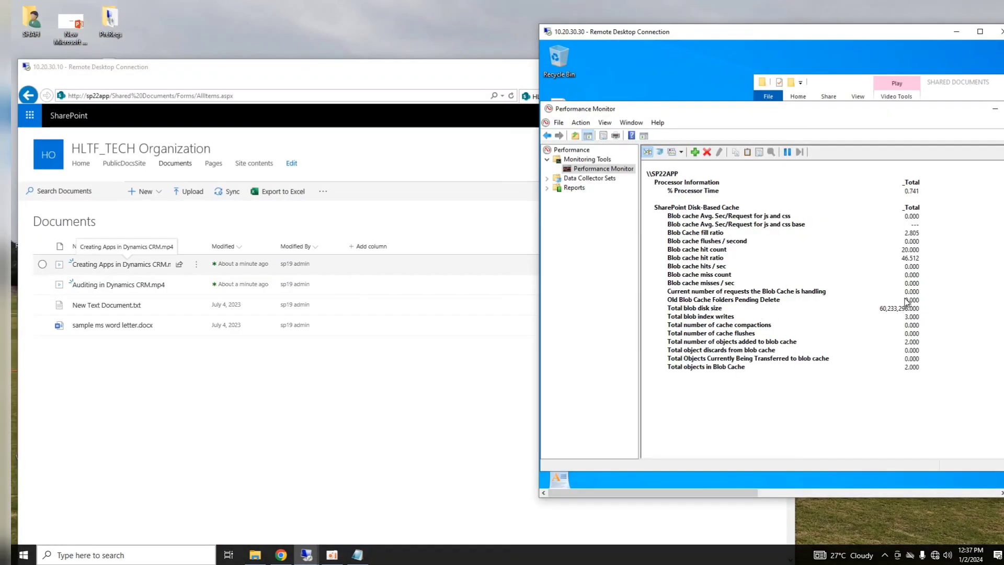
Step: Play Auditing in Dynamics CRM.mp4 while watching the cache counters, and minimize both remote sessions
click(105, 287)
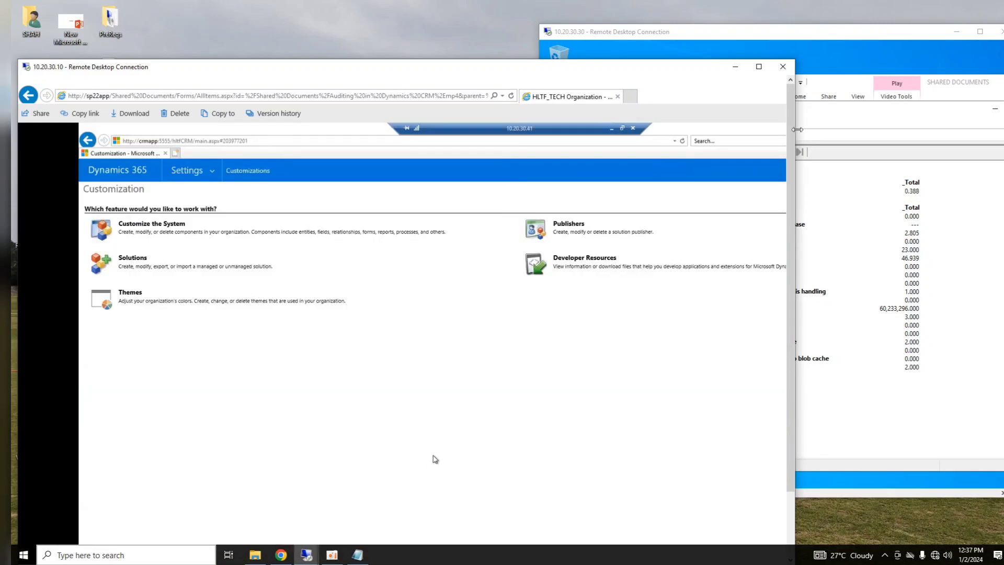
click(860, 44)
click(980, 31)
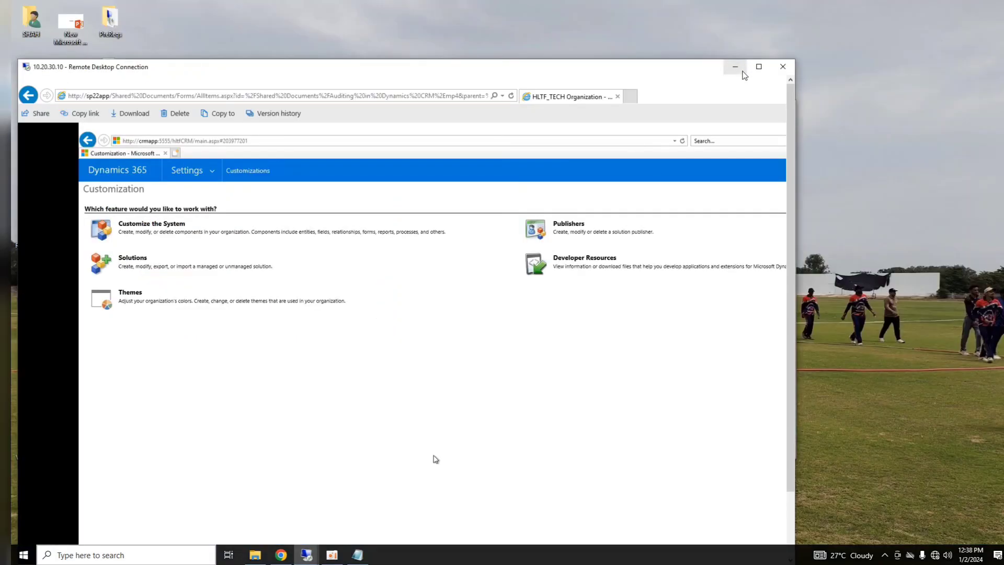
click(736, 67)
Step: Review the BLOB Cache notes on setting the path, file types and max size, and on monitoring in Performance Counter
click(312, 182)
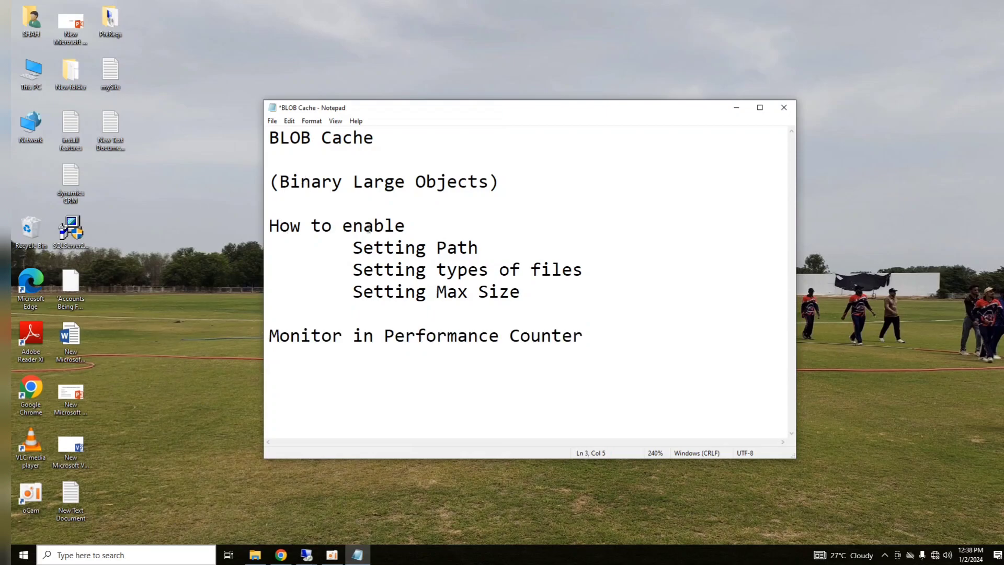
drag(352, 245, 495, 251)
click(448, 270)
drag(363, 270, 628, 279)
click(628, 279)
drag(352, 292, 521, 292)
click(572, 305)
drag(269, 335, 615, 347)
click(636, 373)
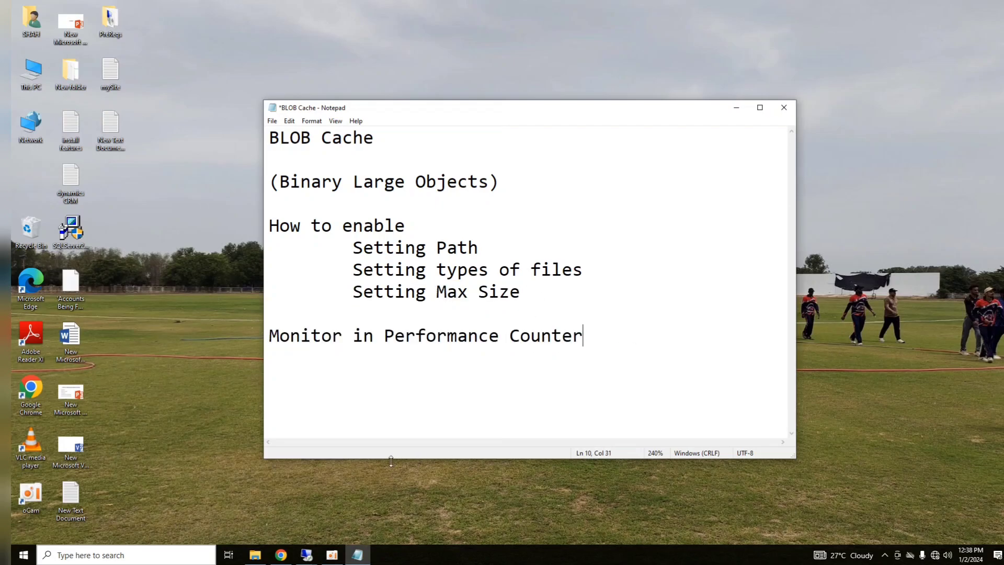